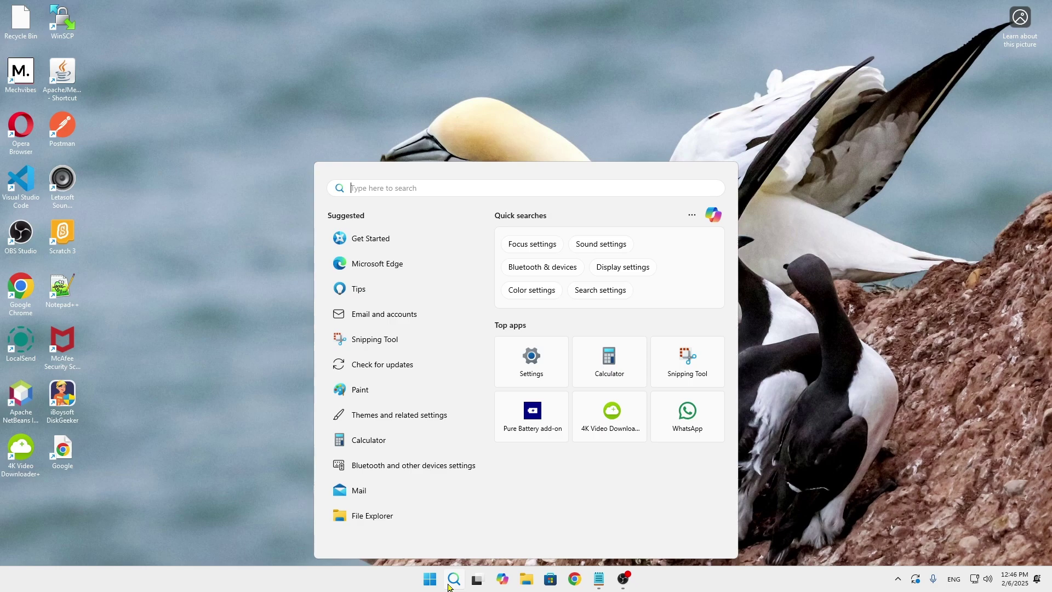
# - Search Windows for inetcpl.cpl to find the Internet Options control panel item
pyautogui.write('inetc')
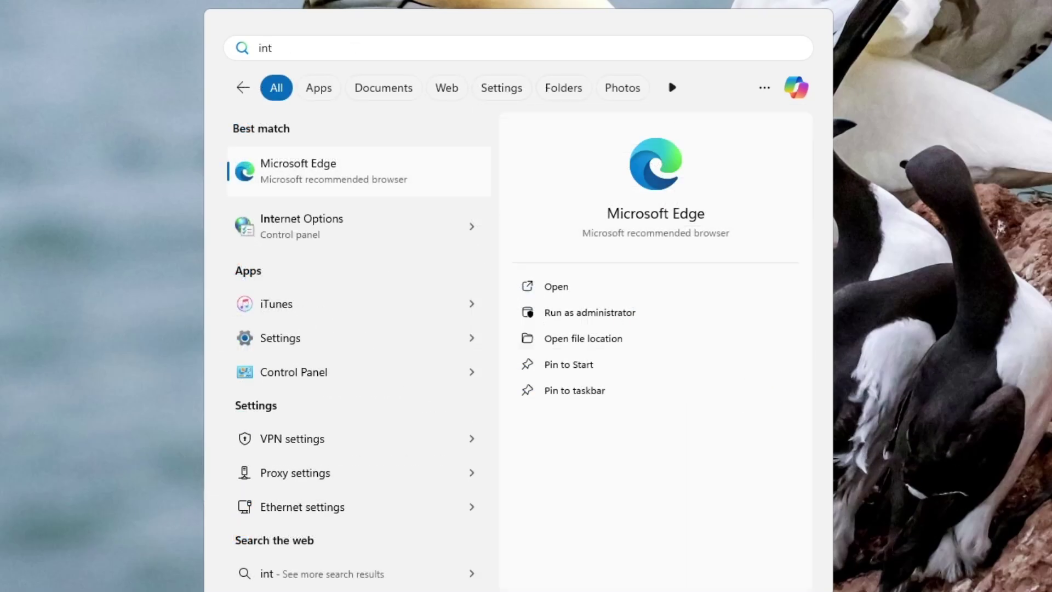
pyautogui.write('pl')
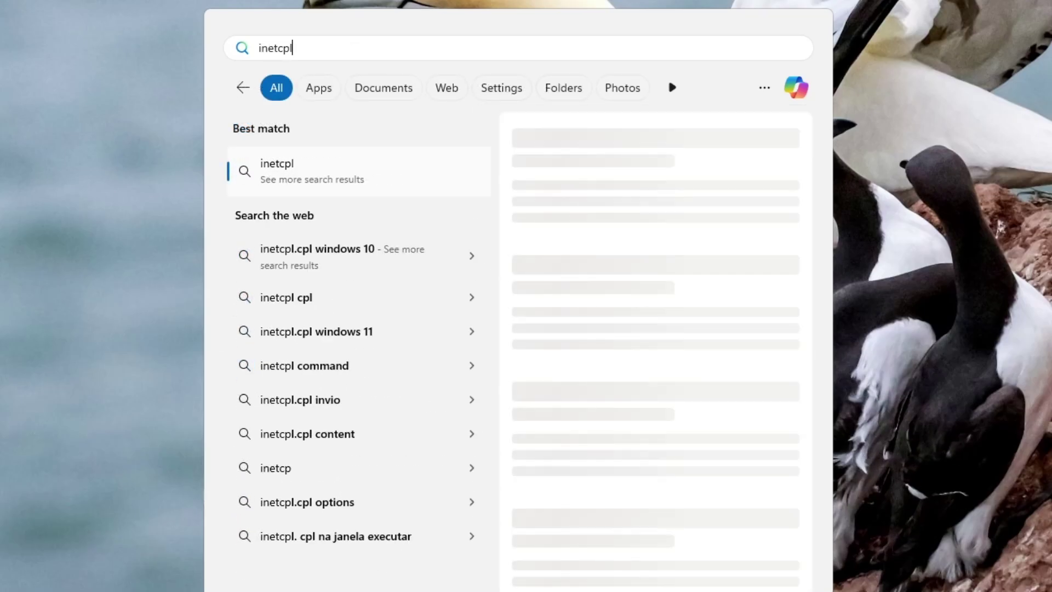
pyautogui.write('.cpl')
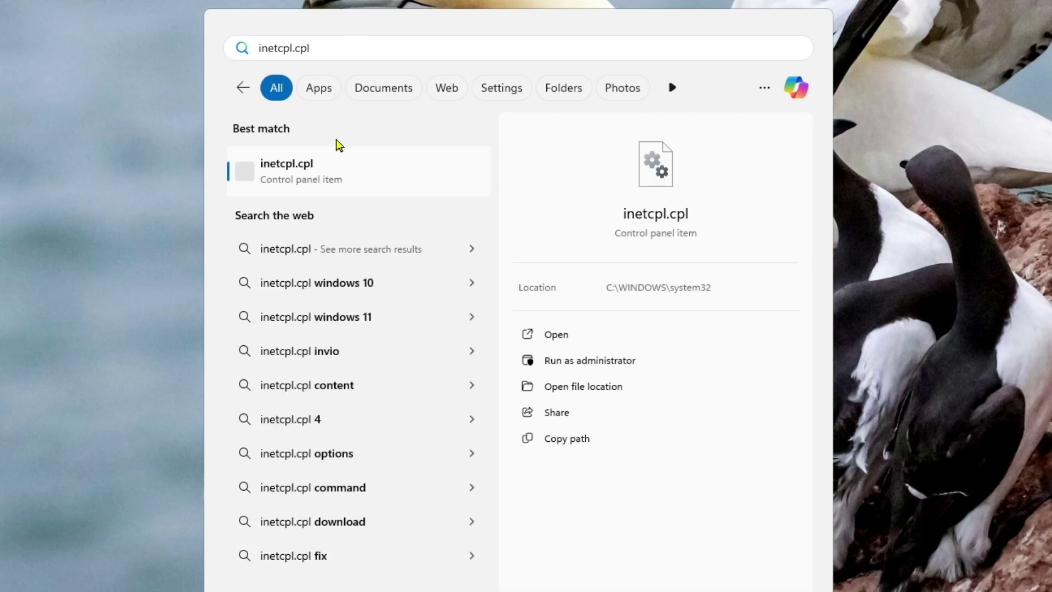
# - Run Internet Properties as administrator and check IEToEdge BHO, listed as enabled, in Manage Add-ons
pyautogui.click(546, 365)
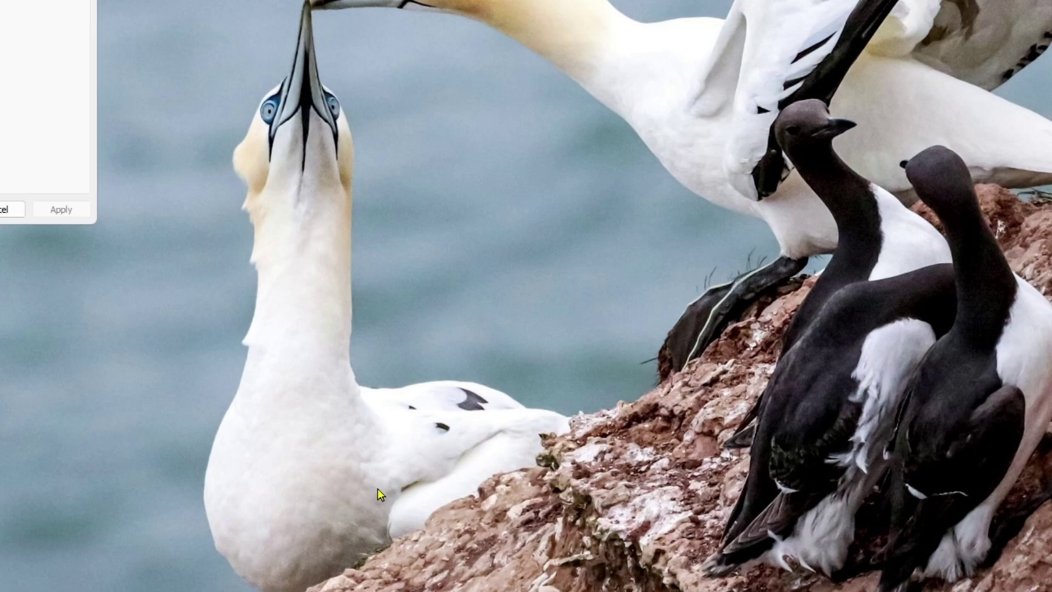
pyautogui.moveTo(49, 3); pyautogui.dragTo(512, 19)
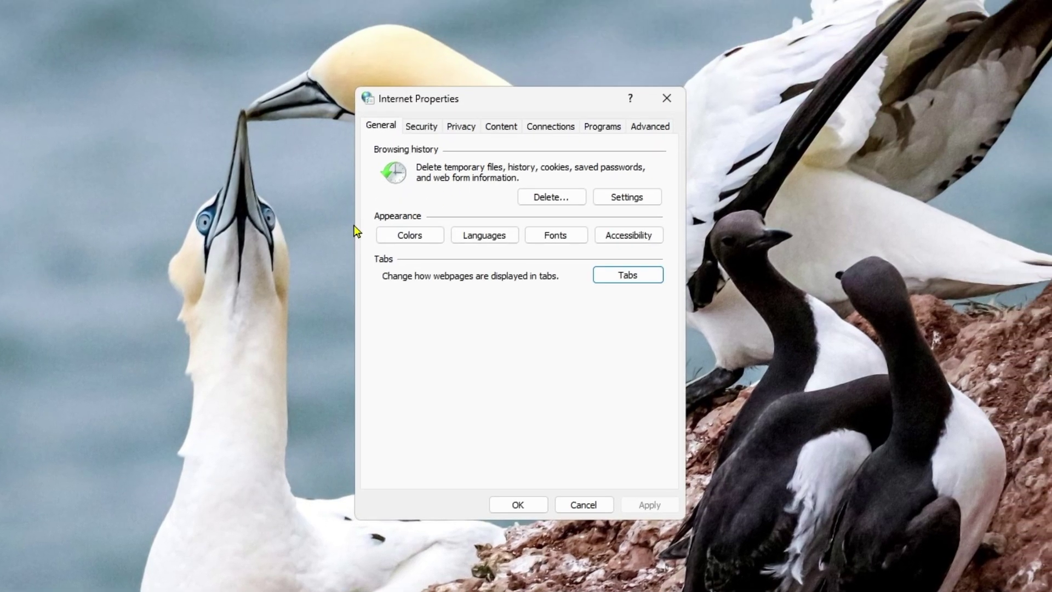
pyautogui.click(602, 130)
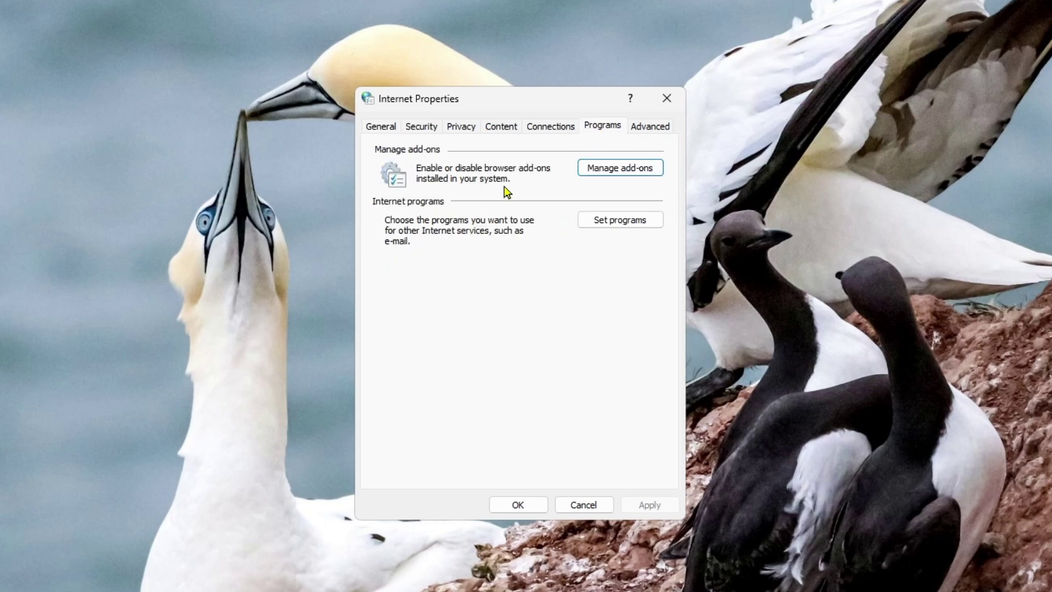
pyautogui.click(610, 167)
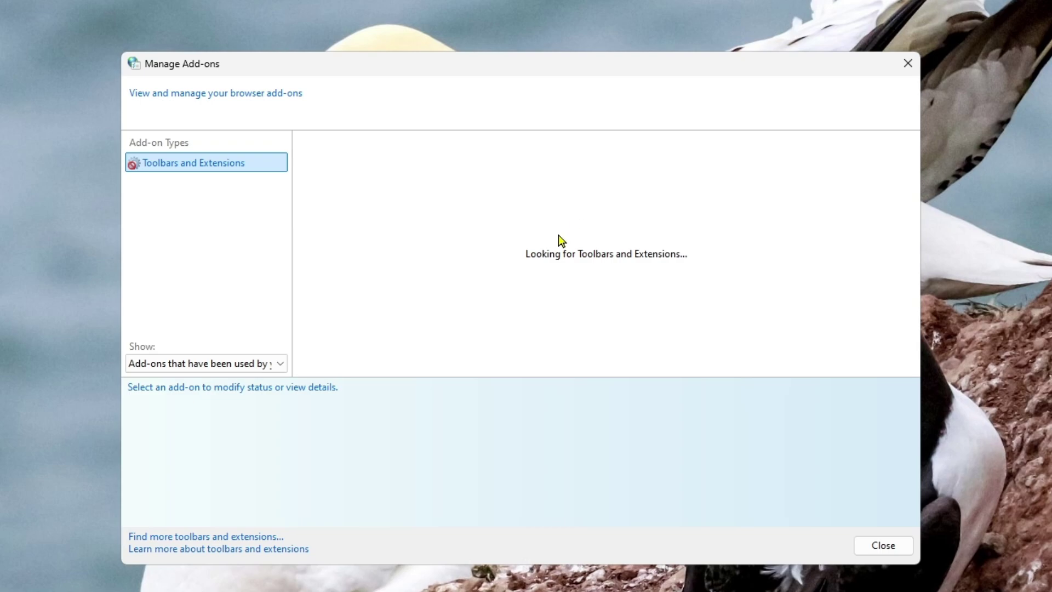
pyautogui.click(481, 177)
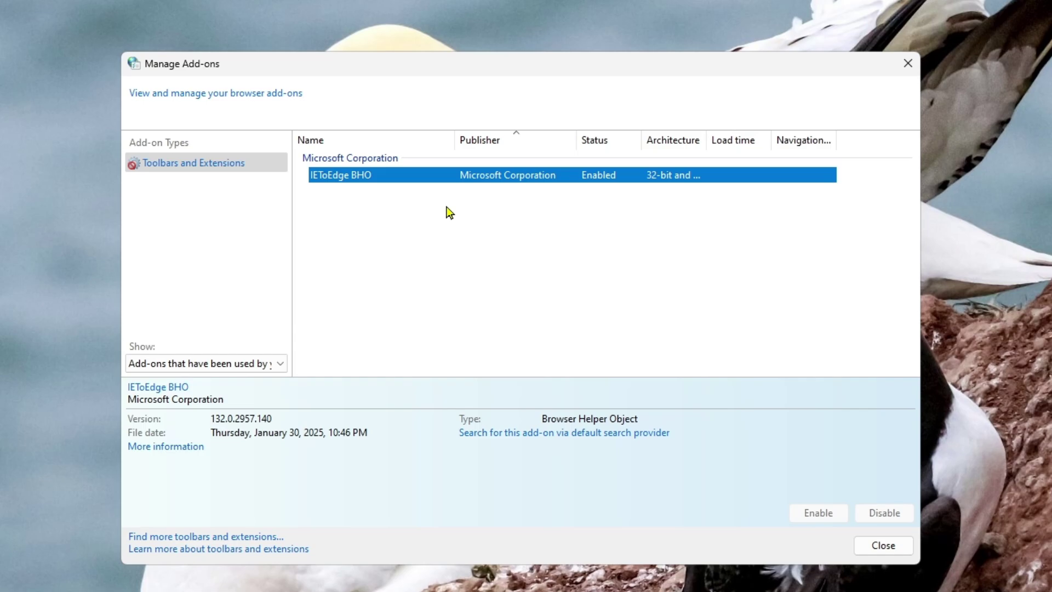
pyautogui.click(909, 70)
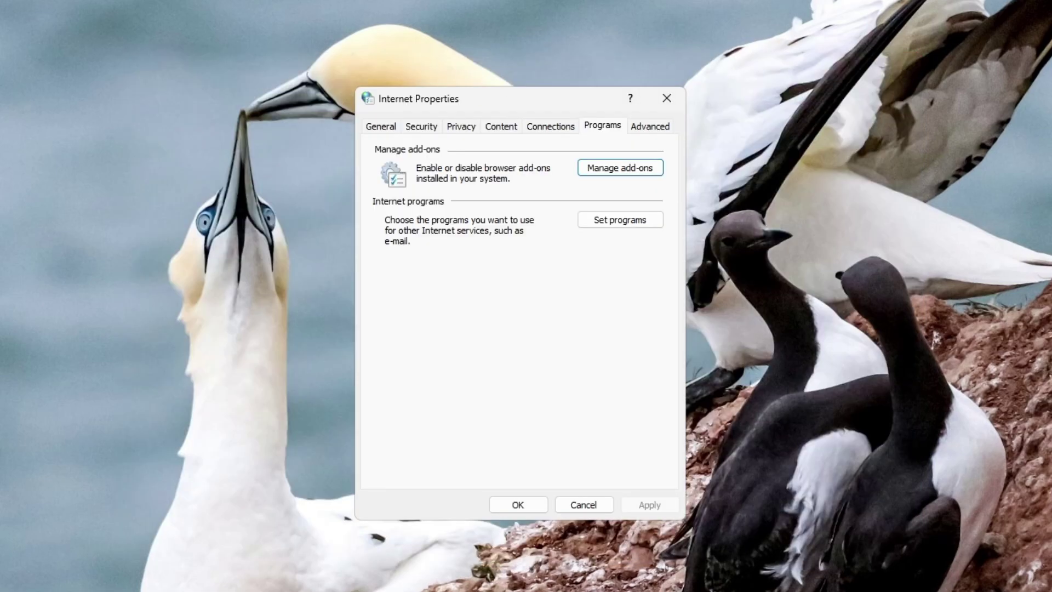
# - Close Internet Properties and launch Registry Editor through a regedit search
pyautogui.click(668, 98)
pyautogui.press('super+s')
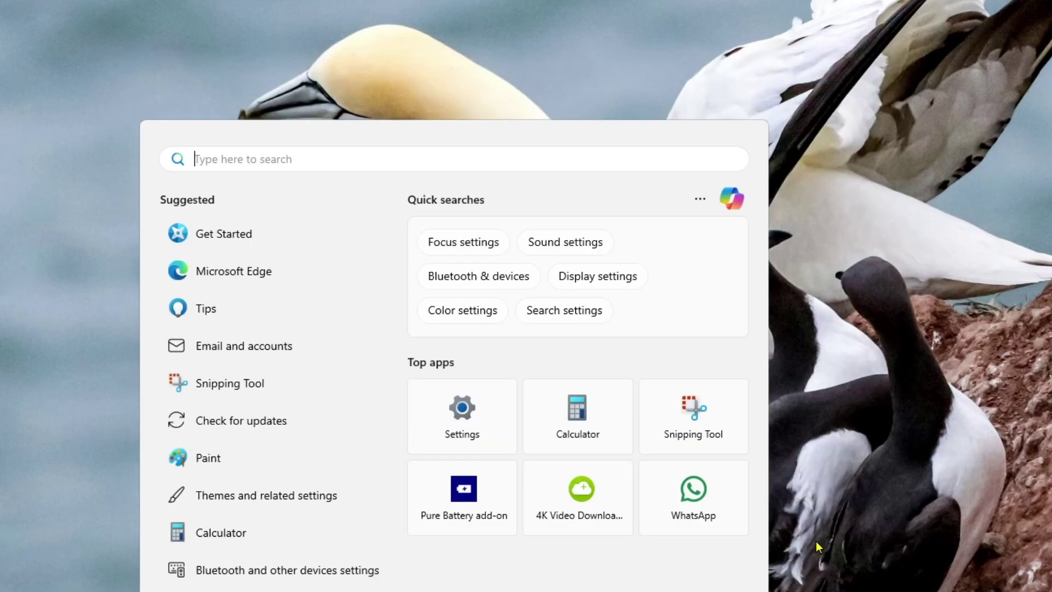
pyautogui.write('reg')
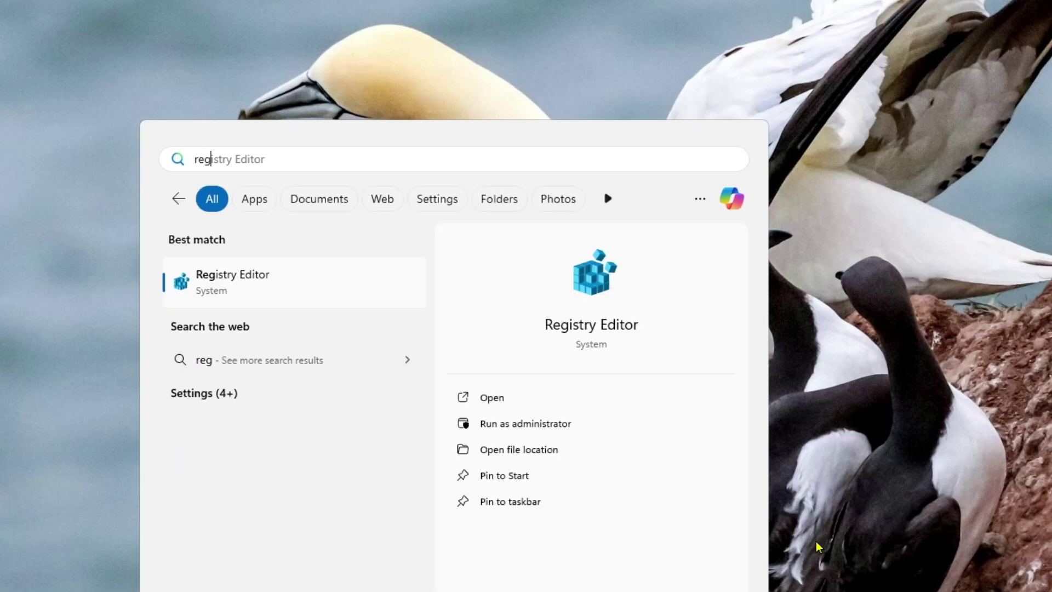
pyautogui.write('edit')
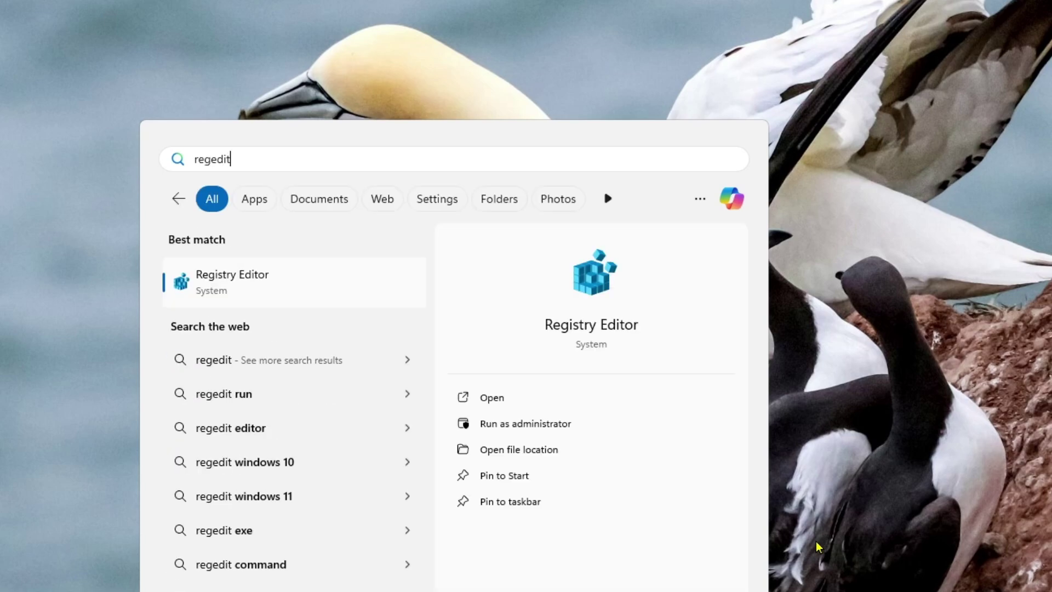
pyautogui.click(318, 287)
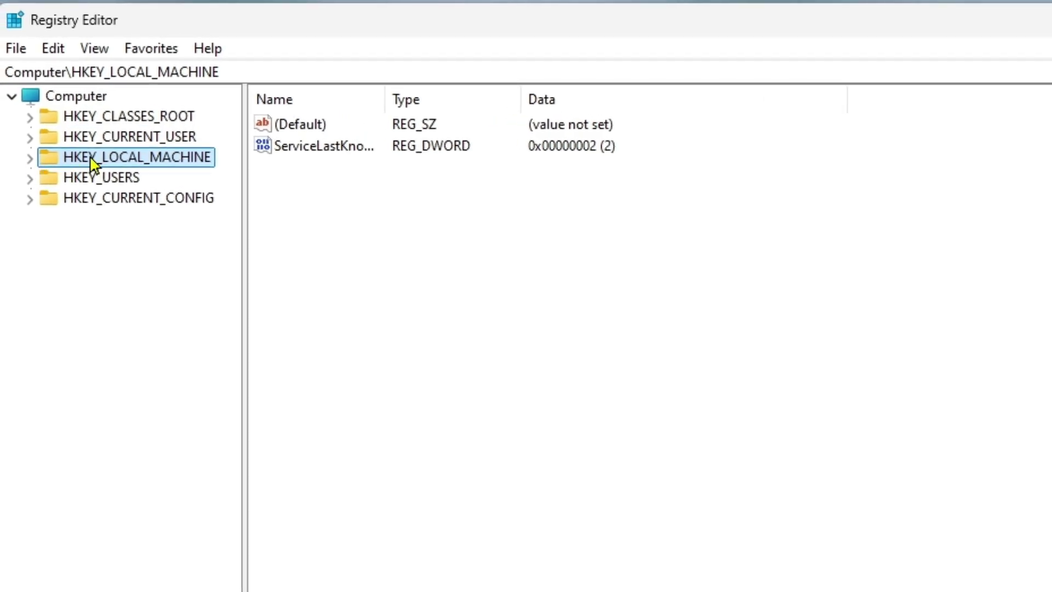
# - Expand HKEY_LOCAL_MACHINE\SOFTWARE\Microsoft\Windows so CurrentVersion's subkeys like App Paths appear
pyautogui.doubleClick(91, 159)
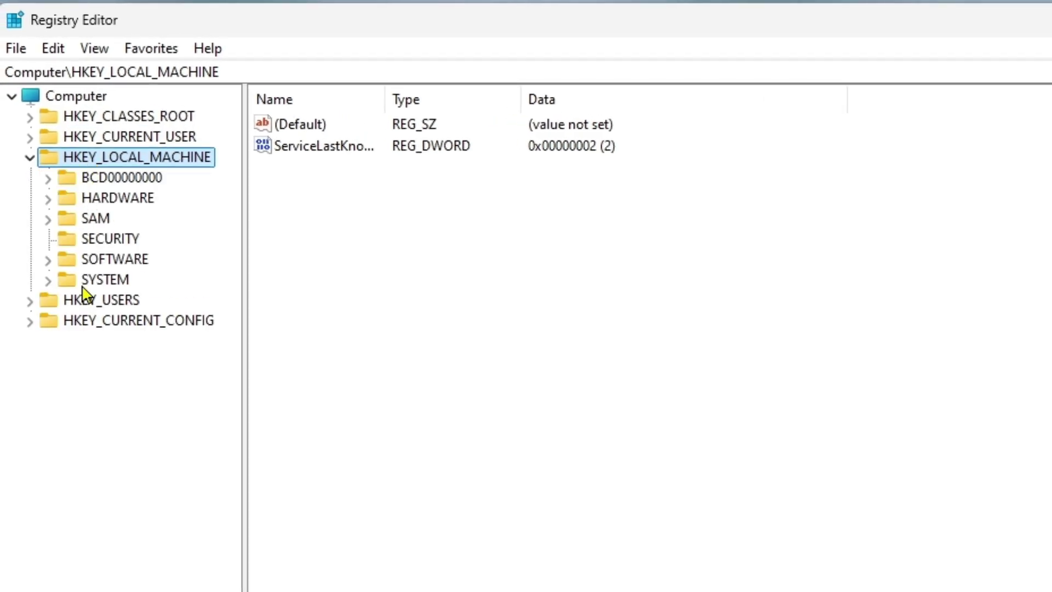
pyautogui.doubleClick(116, 260)
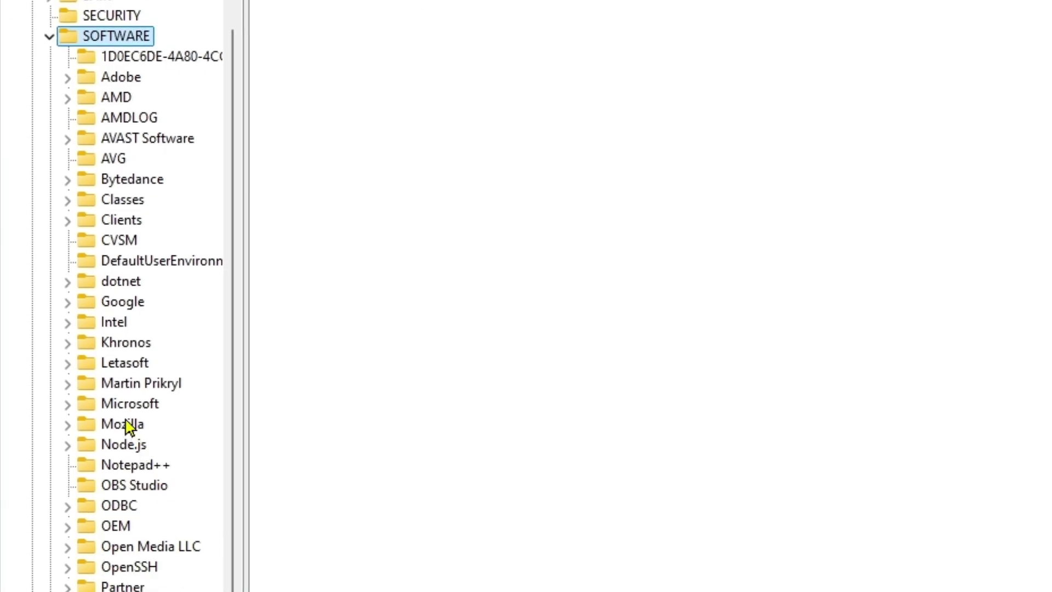
pyautogui.doubleClick(141, 403)
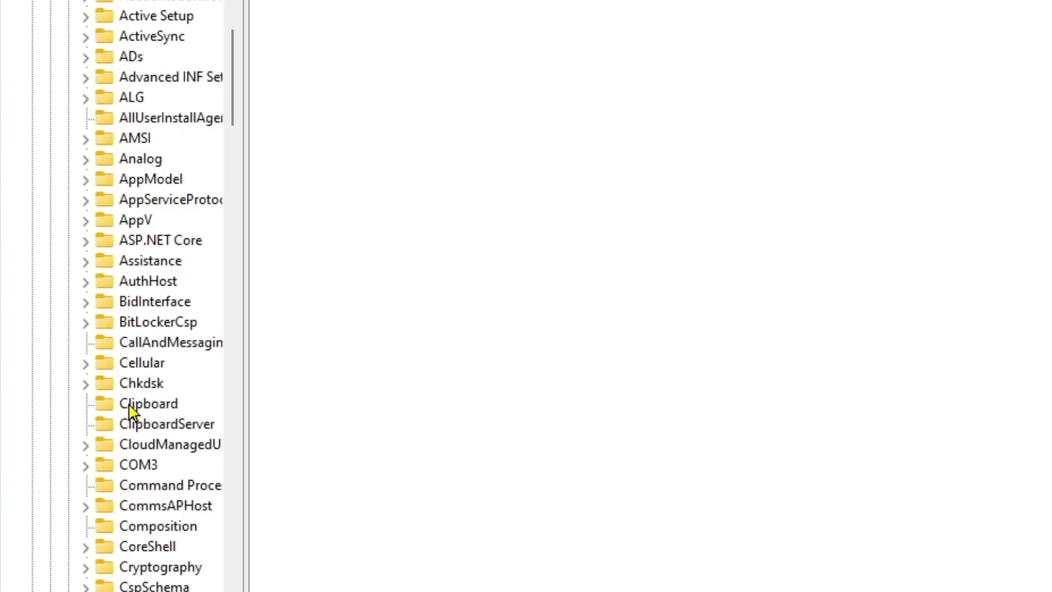
pyautogui.scroll(-18, 84, 502)
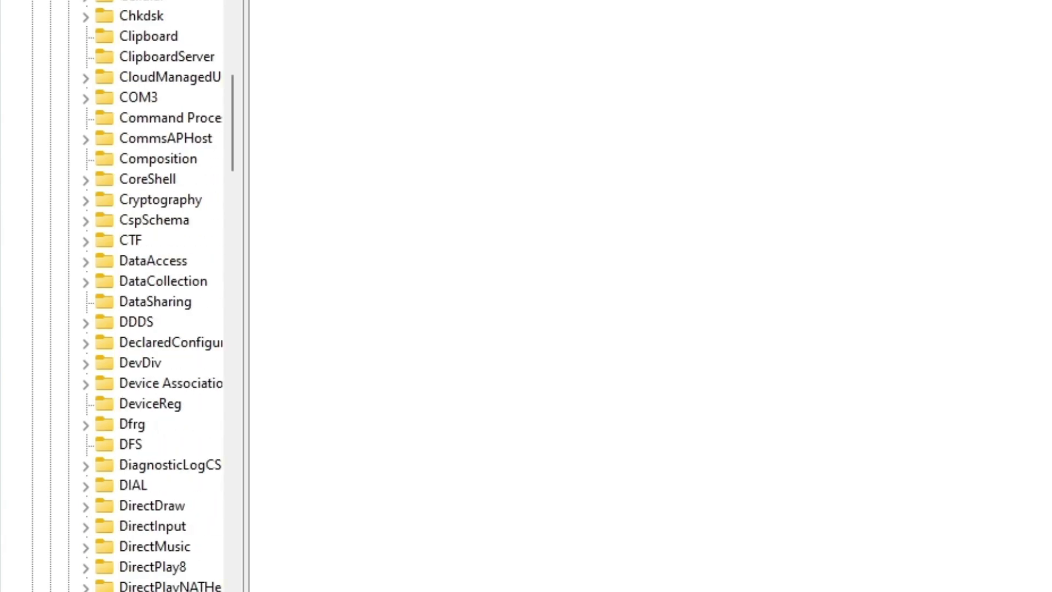
pyautogui.scroll(-20, 153, 296)
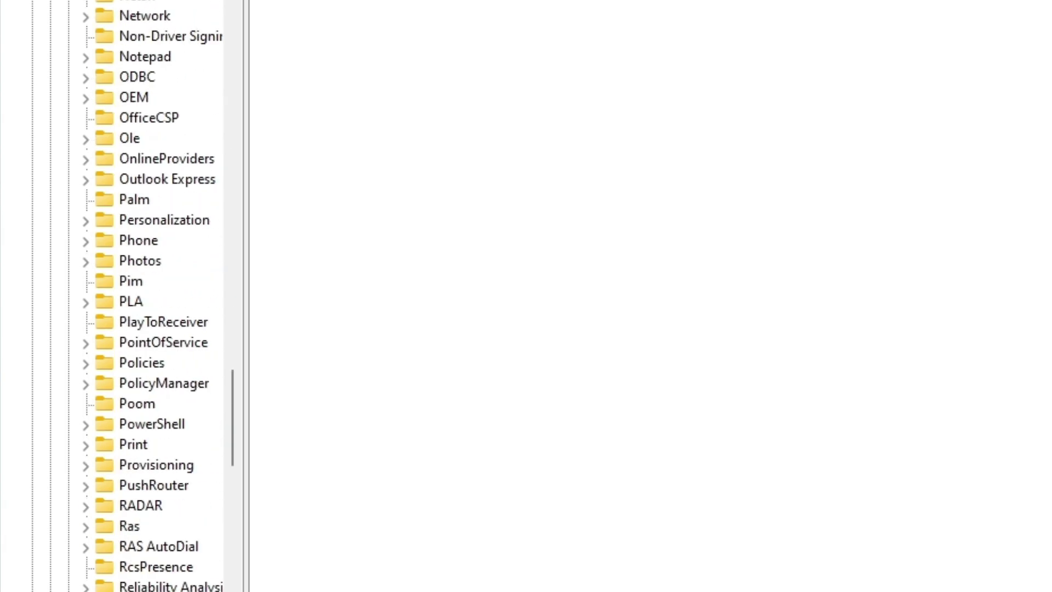
pyautogui.scroll(-6, 164, 435)
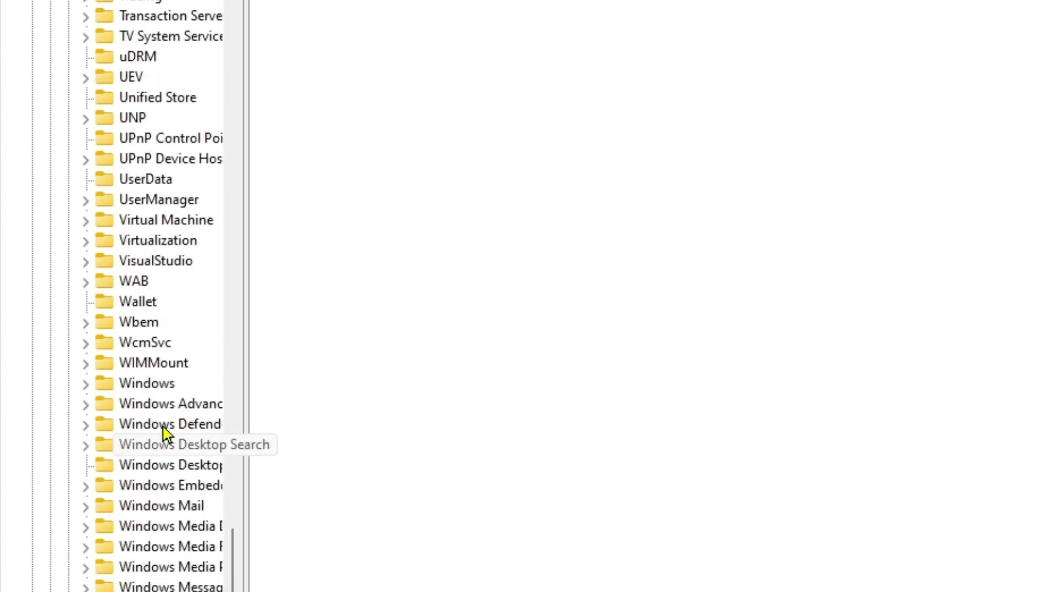
pyautogui.doubleClick(147, 390)
pyautogui.scroll(-1, 134, 399)
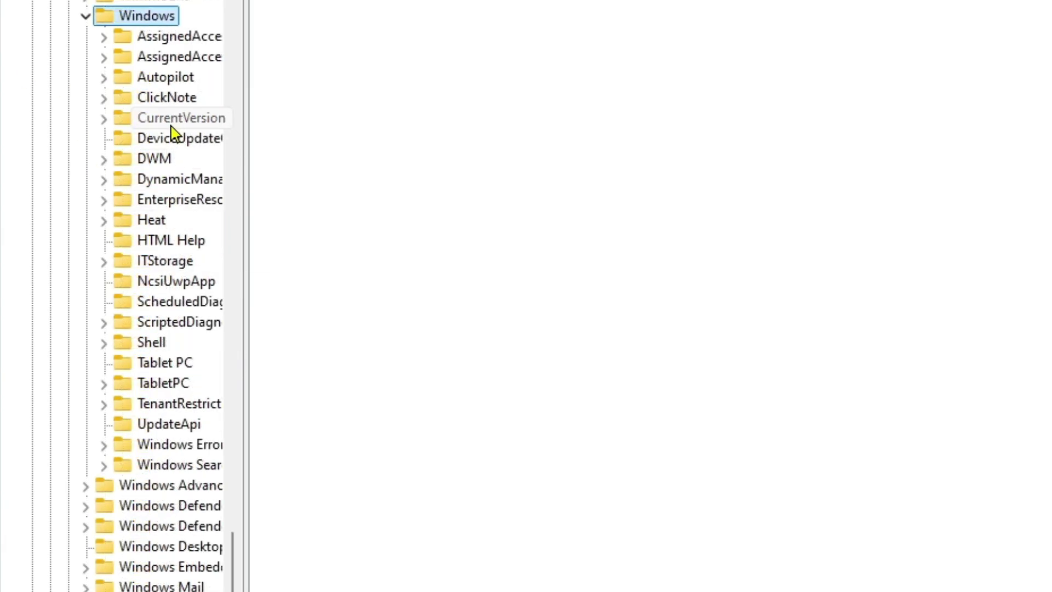
# - Go to CurrentVersion\Policies\Ext\CLSID to show the {1FD49718…} REG_SZ value with data 1
pyautogui.click(171, 124)
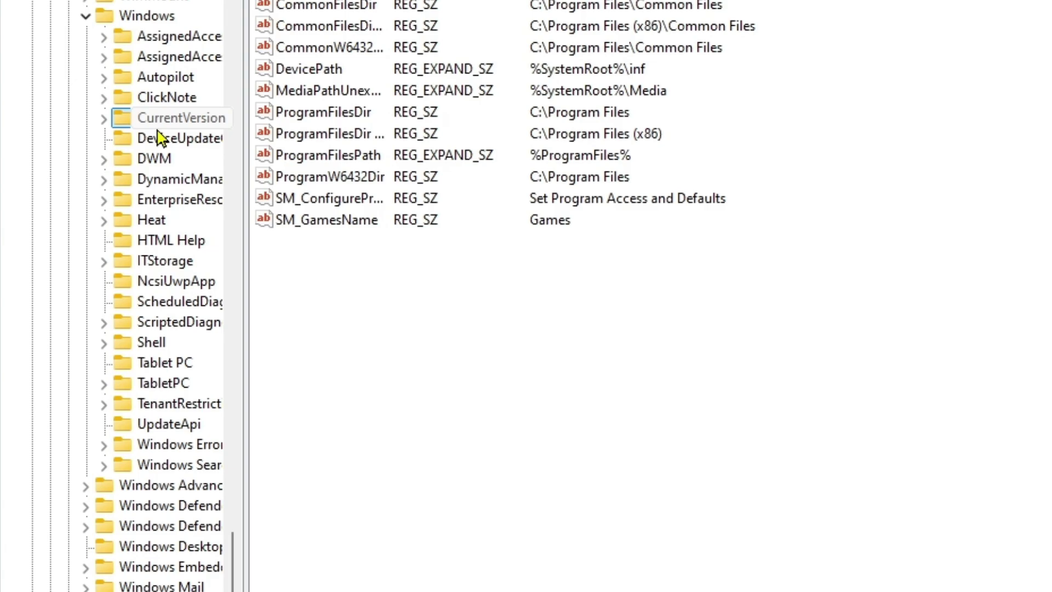
pyautogui.click(103, 118)
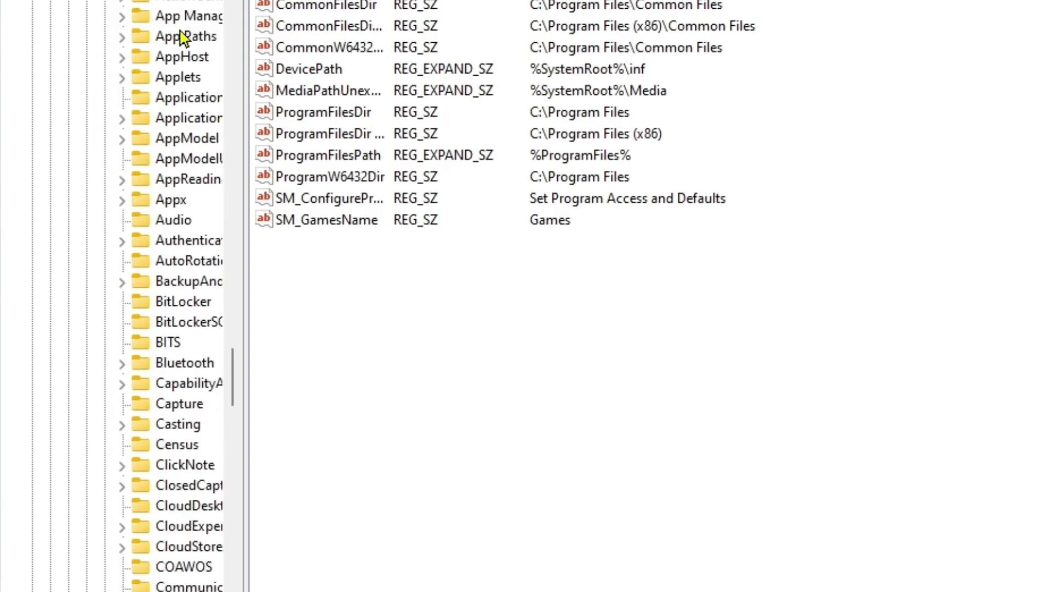
pyautogui.scroll(-8, 171, 468)
pyautogui.scroll(-15, 174, 522)
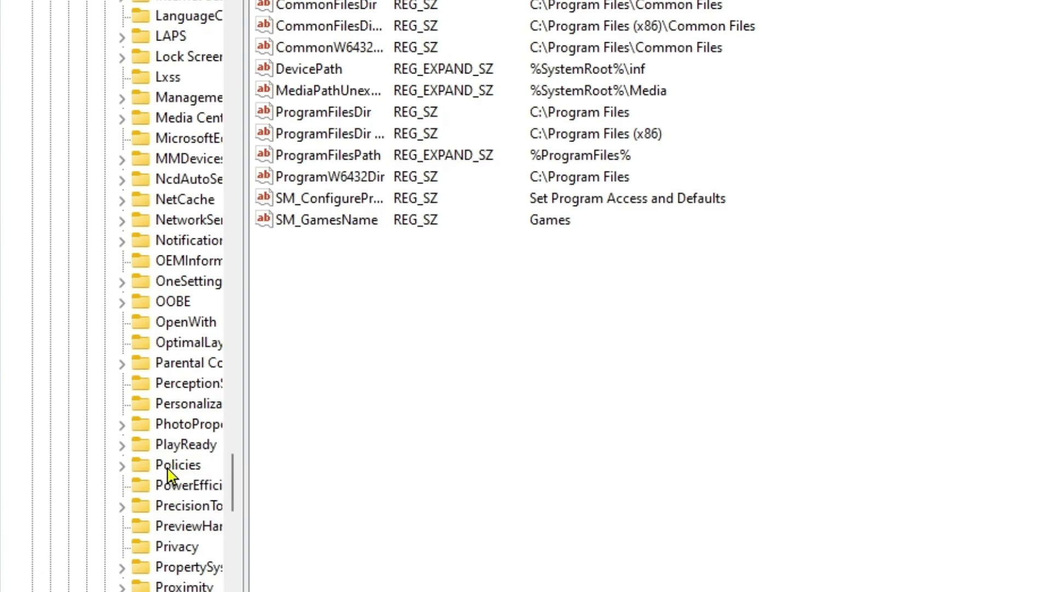
pyautogui.click(122, 465)
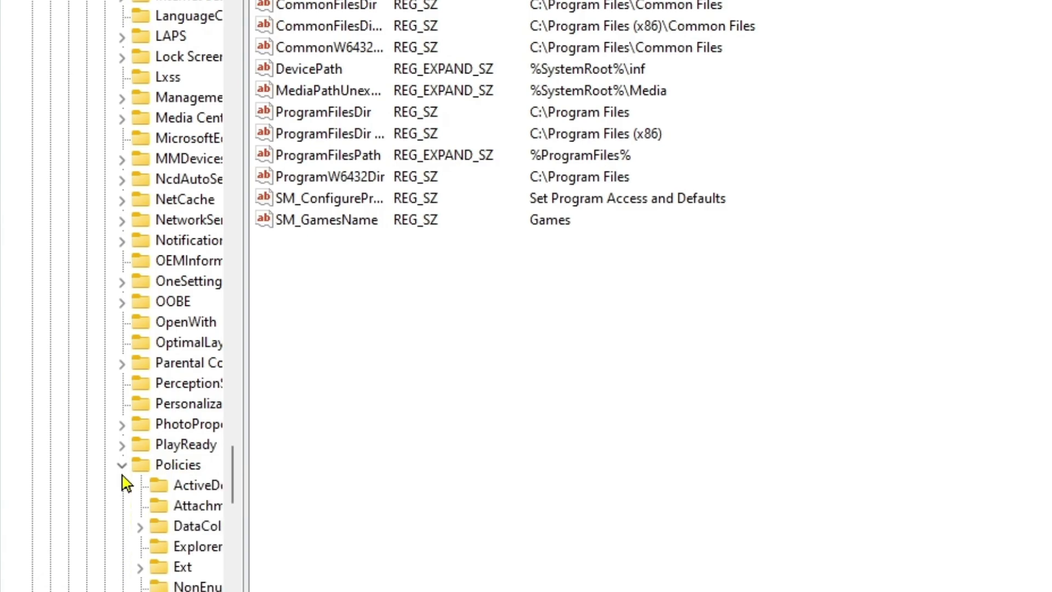
pyautogui.doubleClick(165, 469)
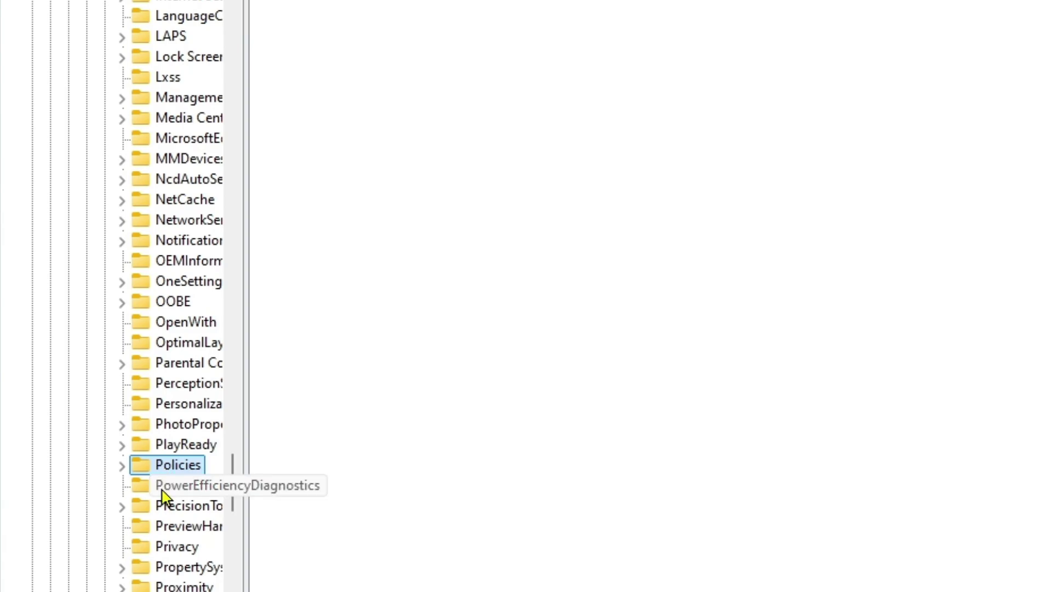
pyautogui.click(122, 466)
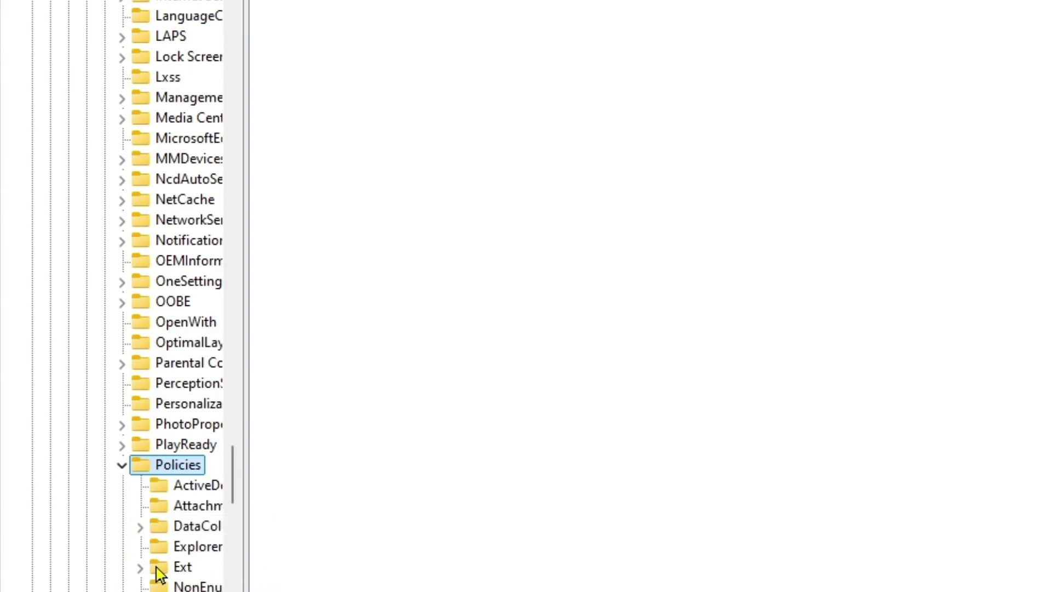
pyautogui.click(129, 419)
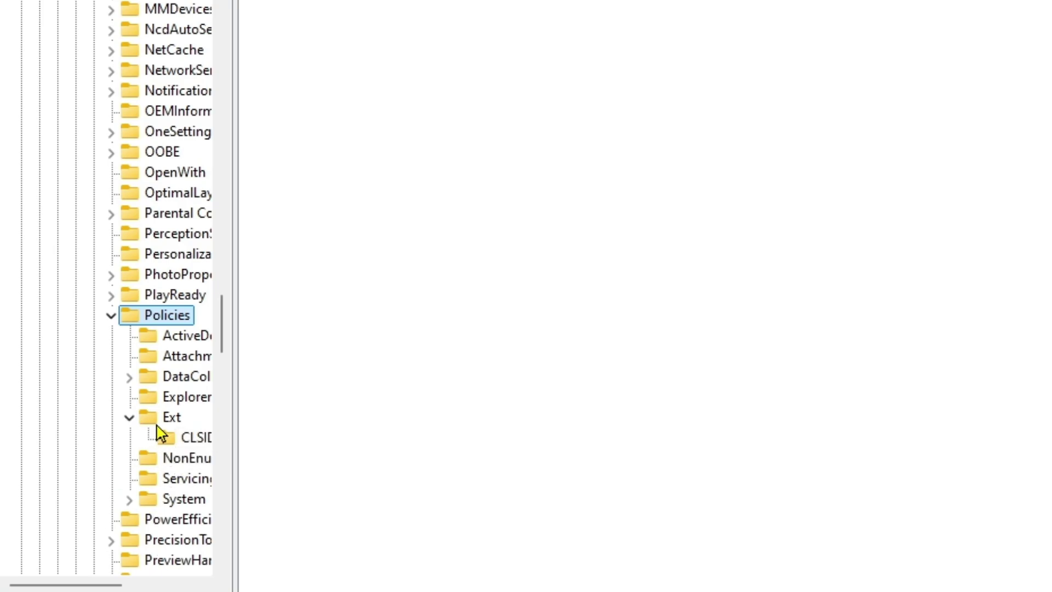
pyautogui.click(156, 422)
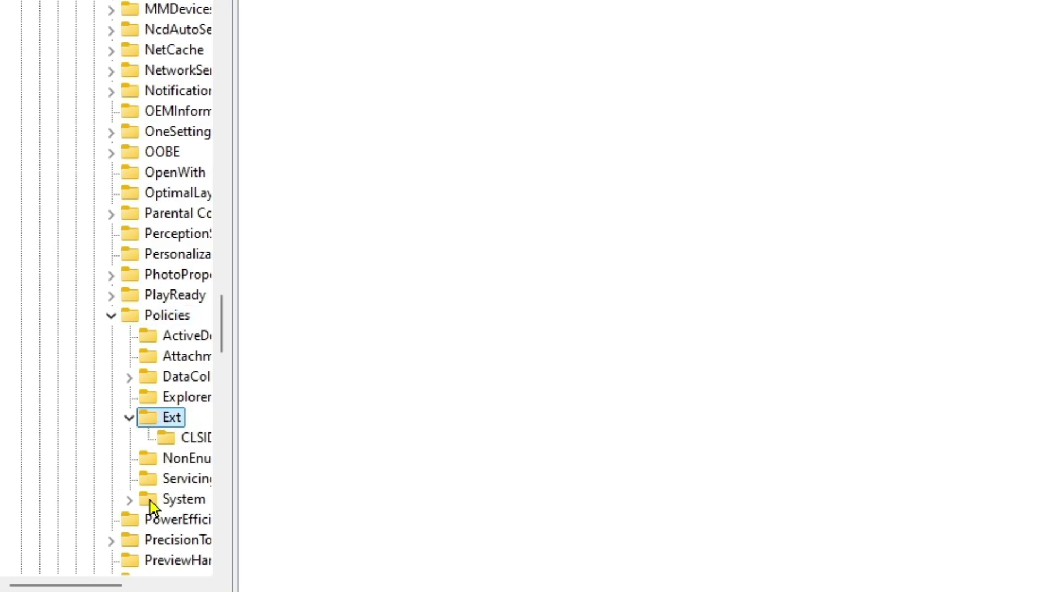
pyautogui.click(172, 449)
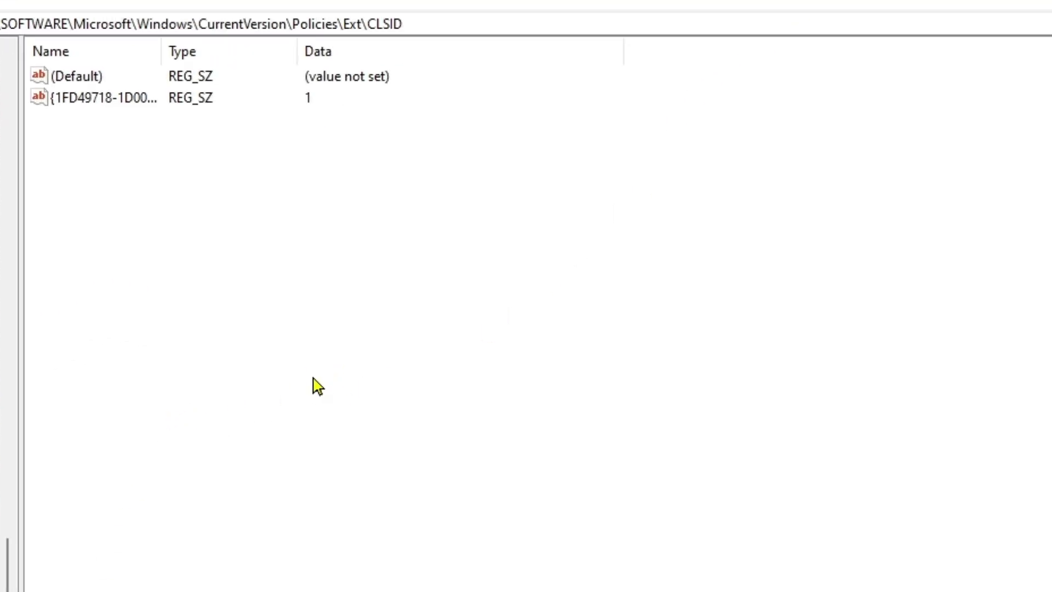
# - Set the {1FD49718…} string value under Ext\CLSID to 0 in the Edit String dialog
pyautogui.click(125, 101)
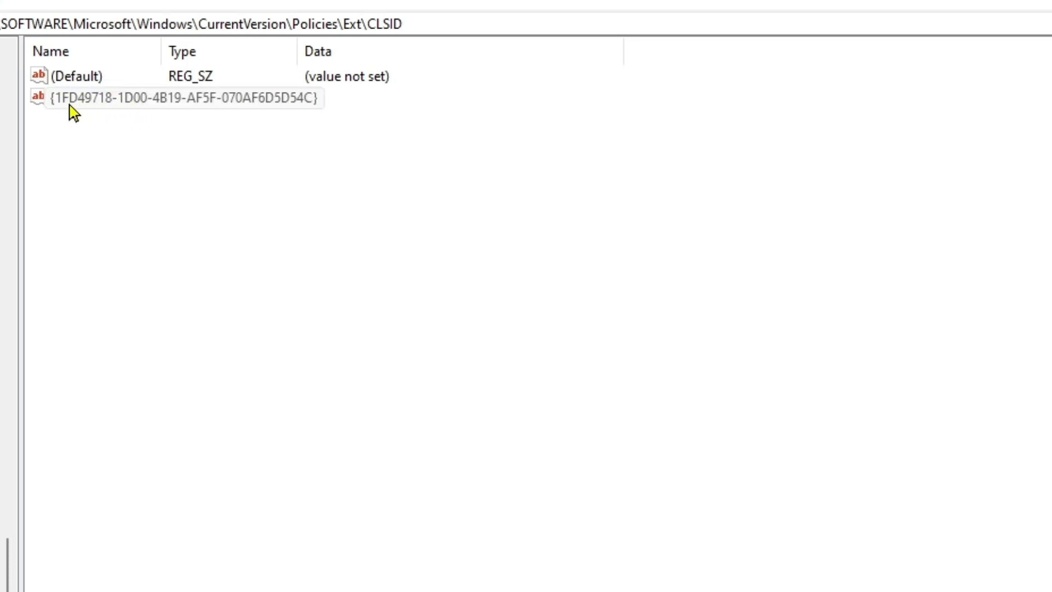
pyautogui.doubleClick(111, 108)
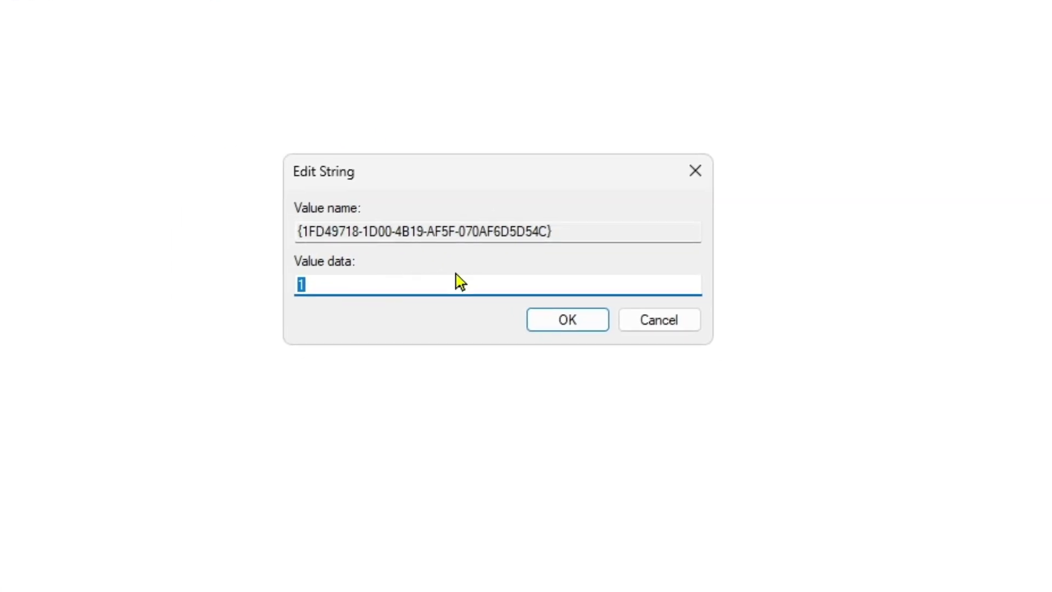
pyautogui.write('0')
pyautogui.click(567, 328)
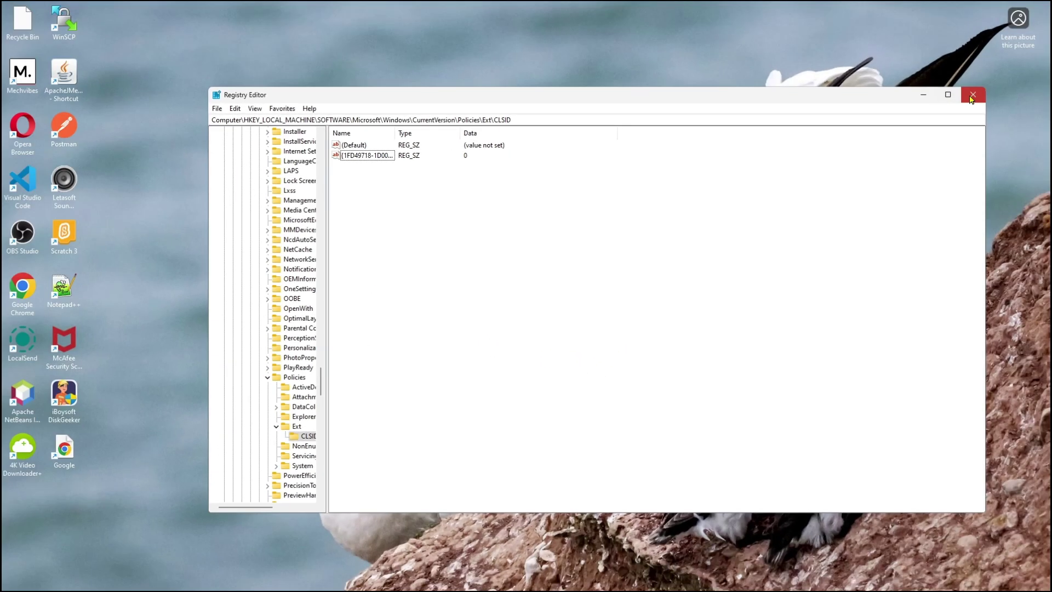
# - Close Registry Editor and reopen Internet Properties via inetcpl.cpl, moved to the screen centre
pyautogui.click(970, 99)
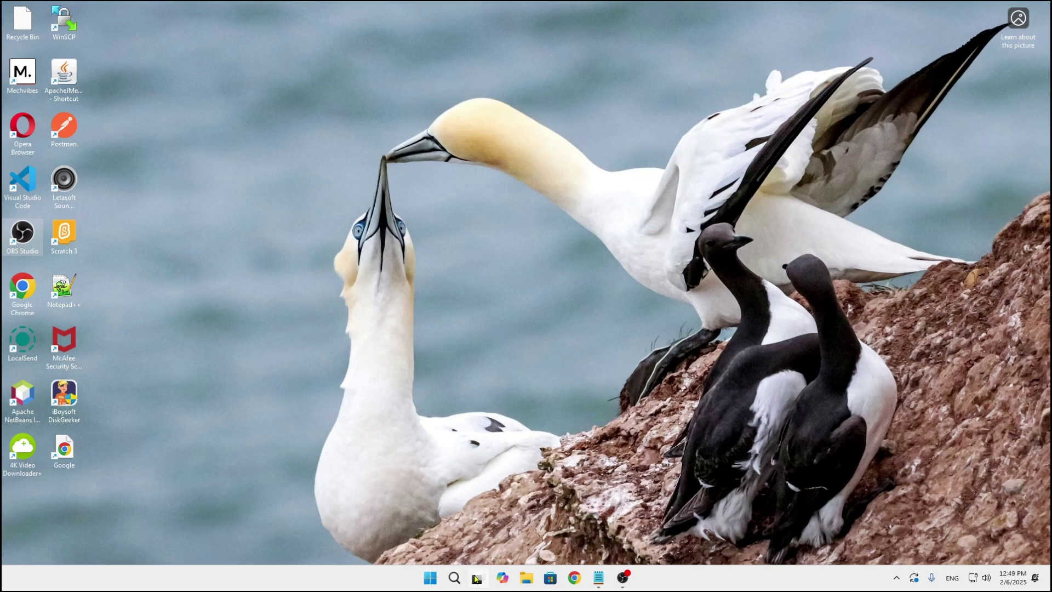
pyautogui.click(454, 577)
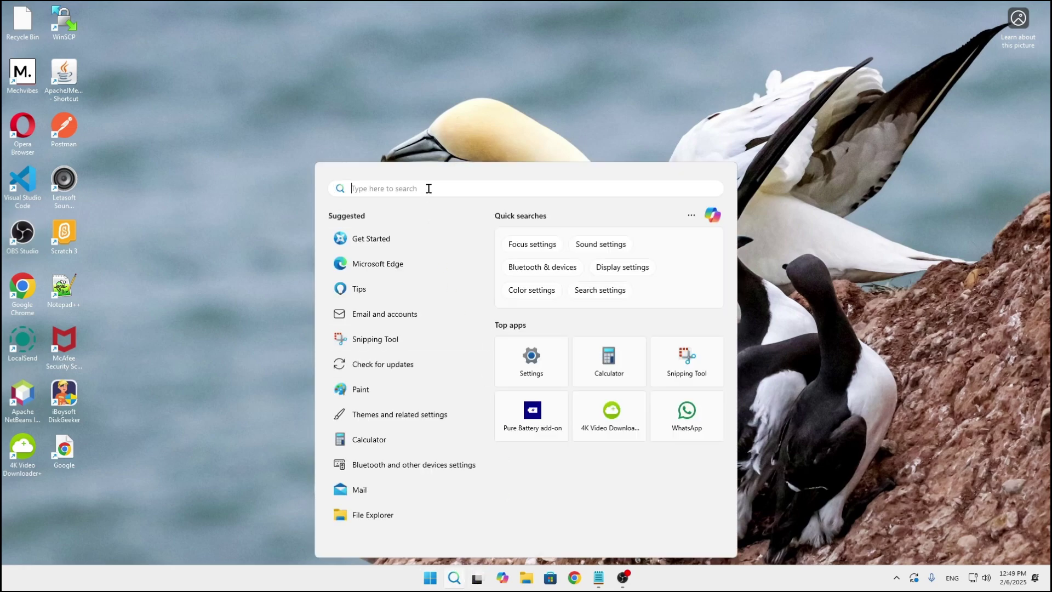
pyautogui.write('i')
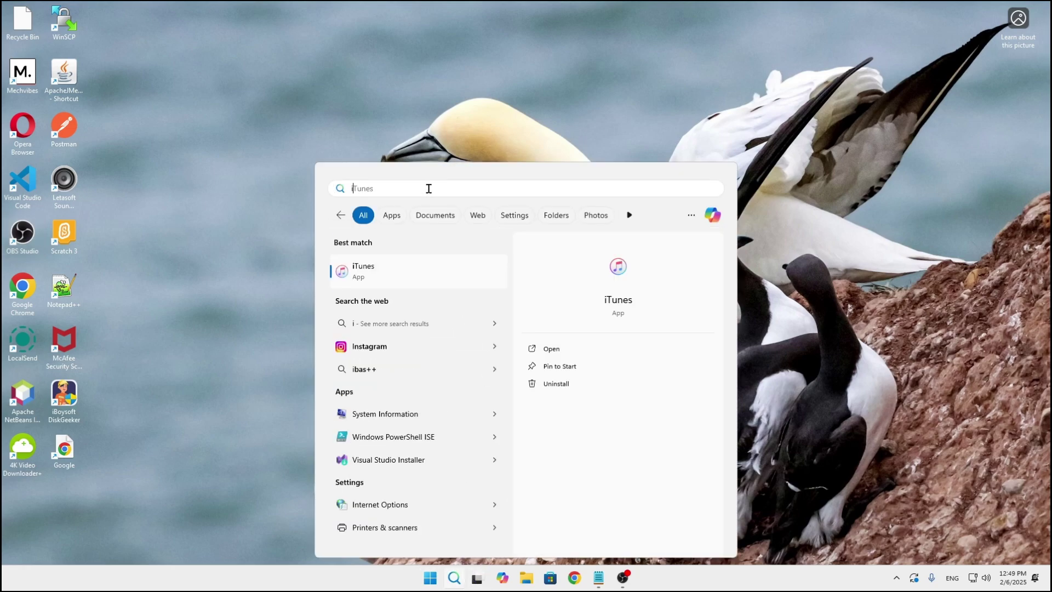
pyautogui.write('net')
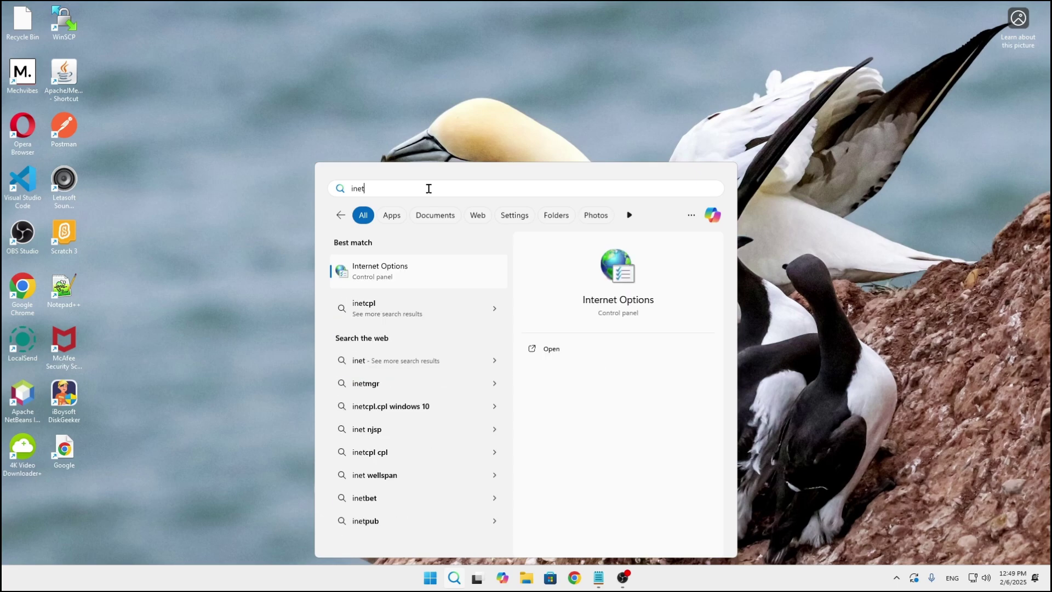
pyautogui.write('cpl.cpl')
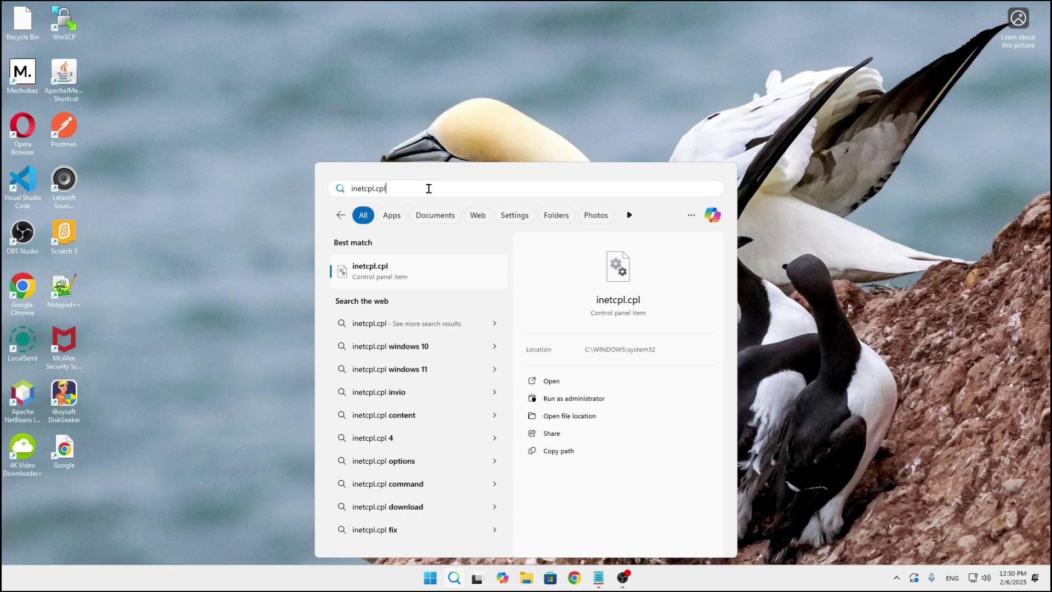
pyautogui.click(434, 284)
pyautogui.moveTo(157, 79); pyautogui.dragTo(351, 188)
# - Verify IEToEdge BHO now shows Disabled in Manage Add-ons, then close Internet Properties
pyautogui.click(443, 207)
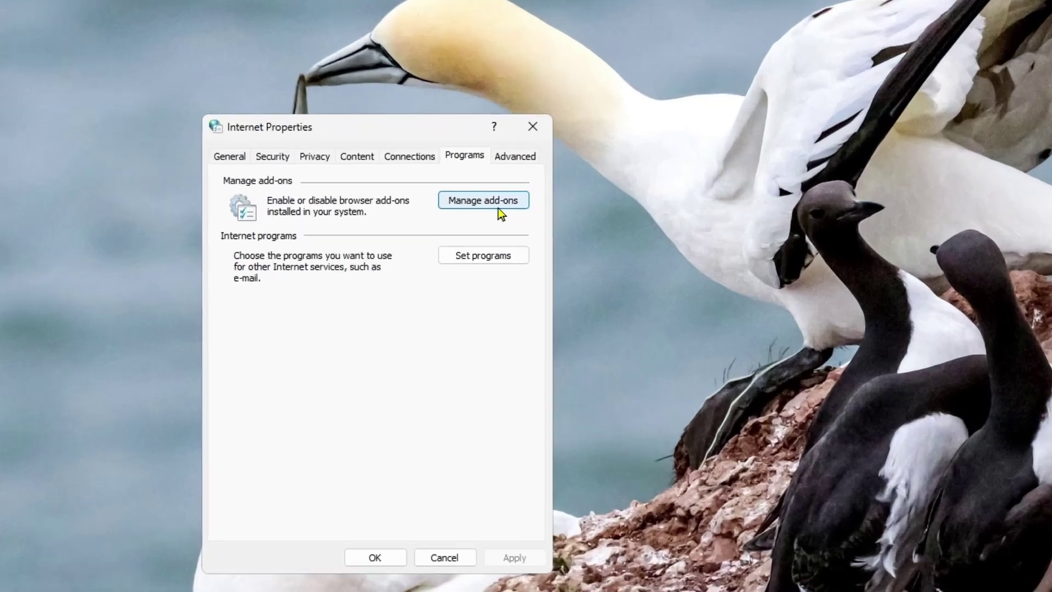
pyautogui.click(458, 235)
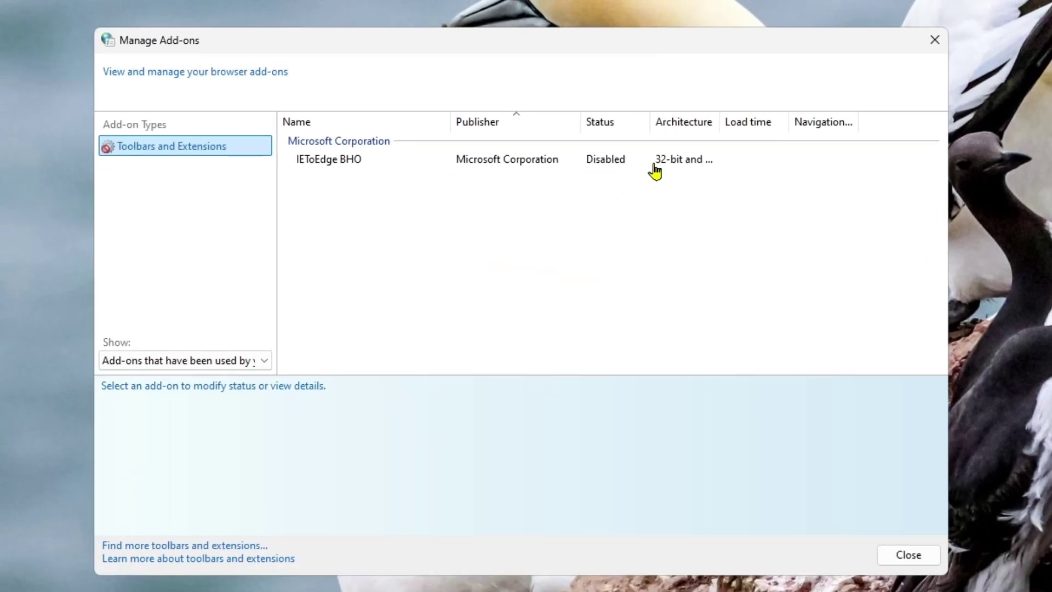
pyautogui.click(500, 186)
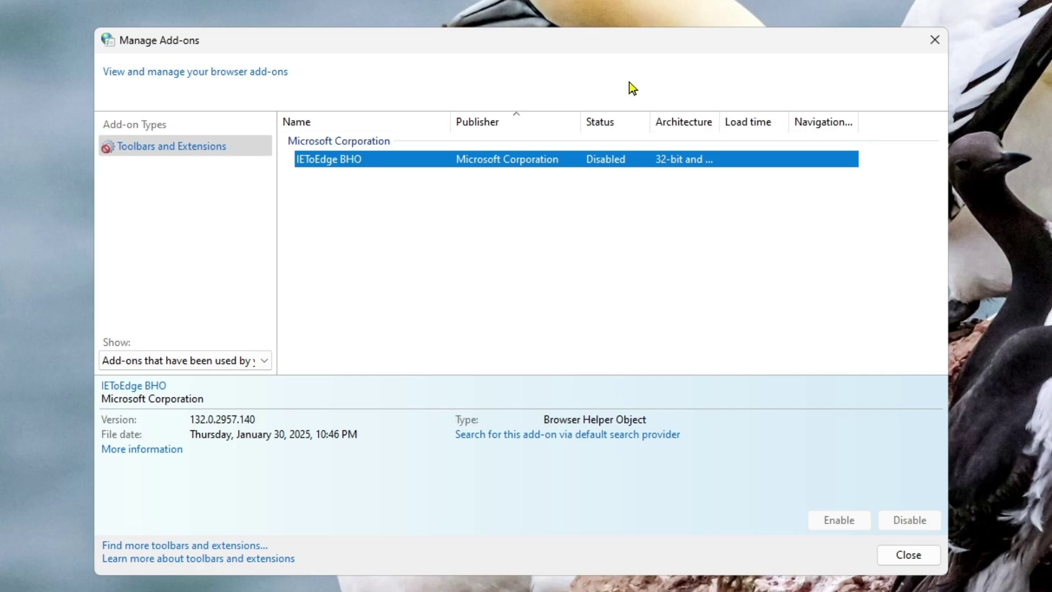
pyautogui.click(934, 41)
pyautogui.click(676, 71)
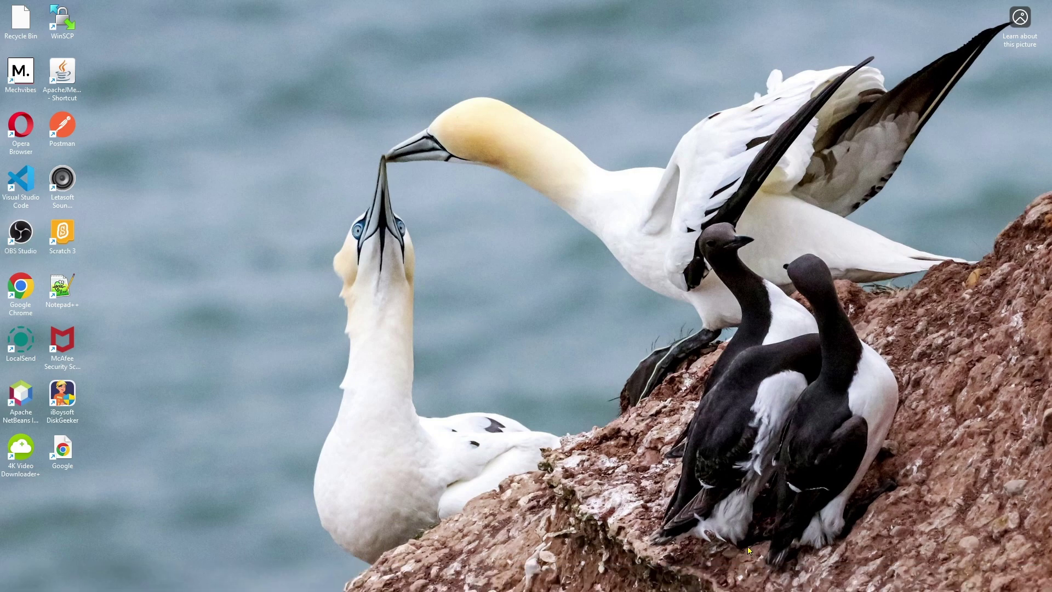
# - Browse to C:\Program Files (x86)\Internet Explorer and select iexplore
pyautogui.press('super+e')
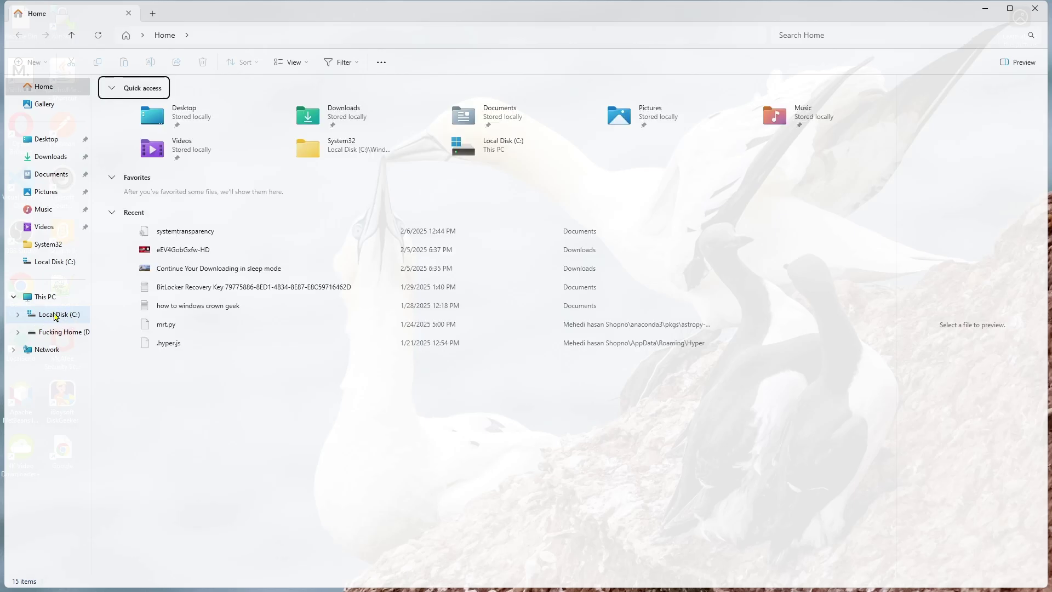
pyautogui.click(55, 315)
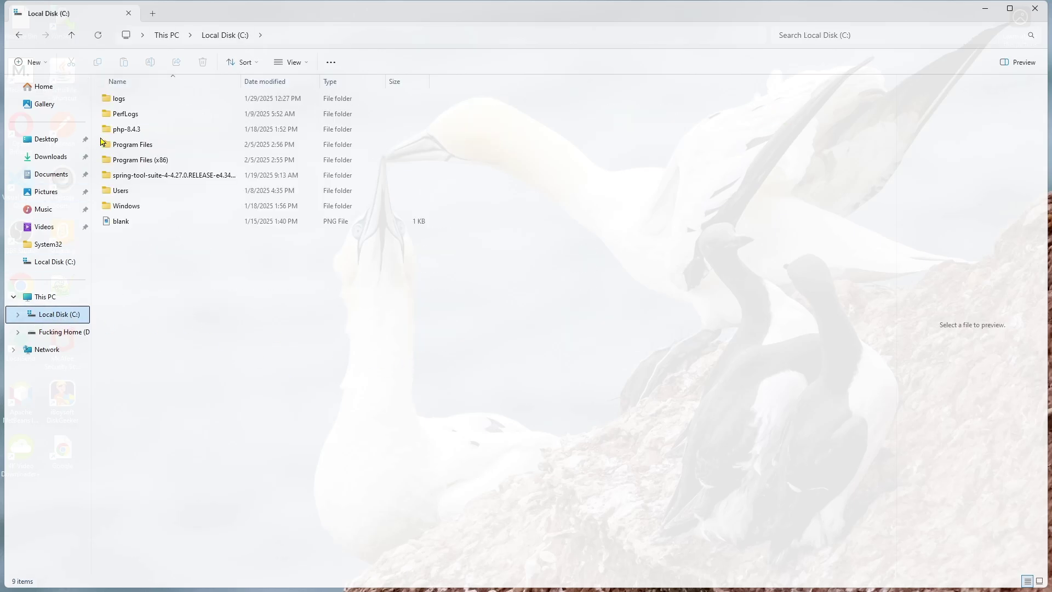
pyautogui.doubleClick(152, 161)
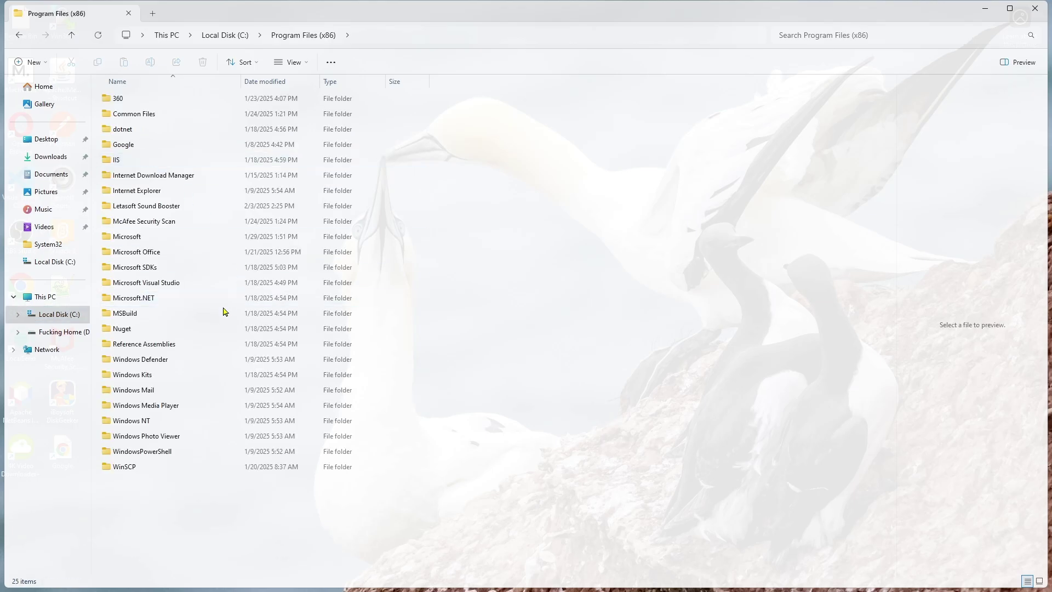
pyautogui.click(139, 195)
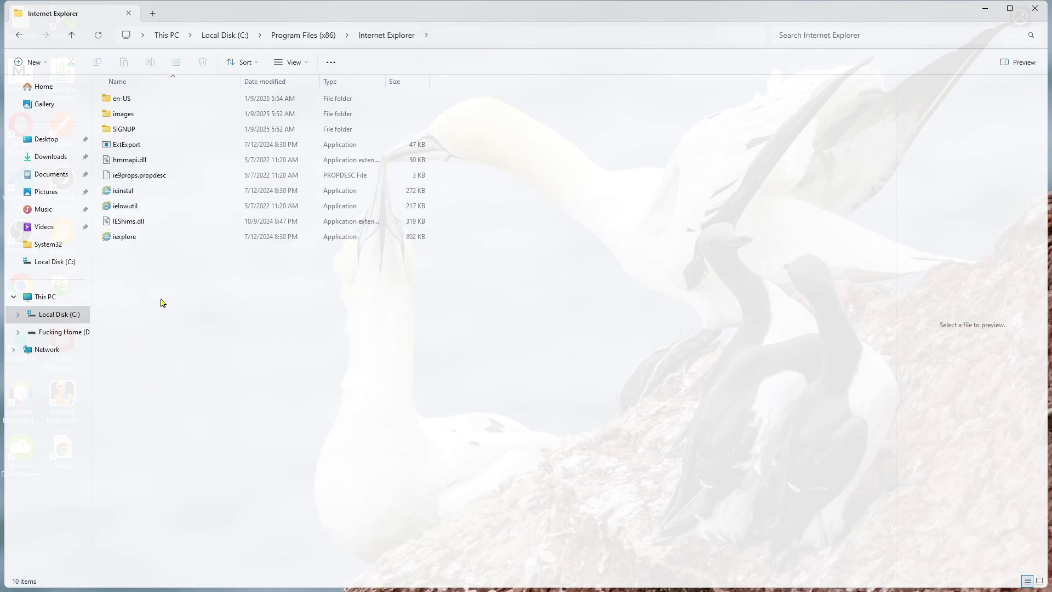
pyautogui.click(158, 240)
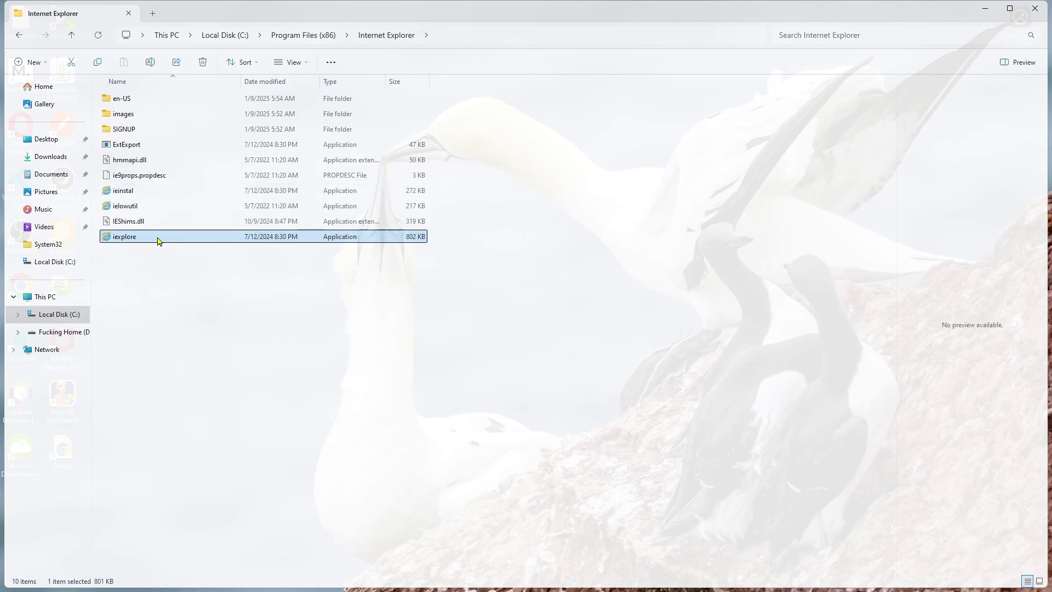
# - Send iexplore to the desktop as a shortcut and close File Explorer
pyautogui.rightClick(131, 242)
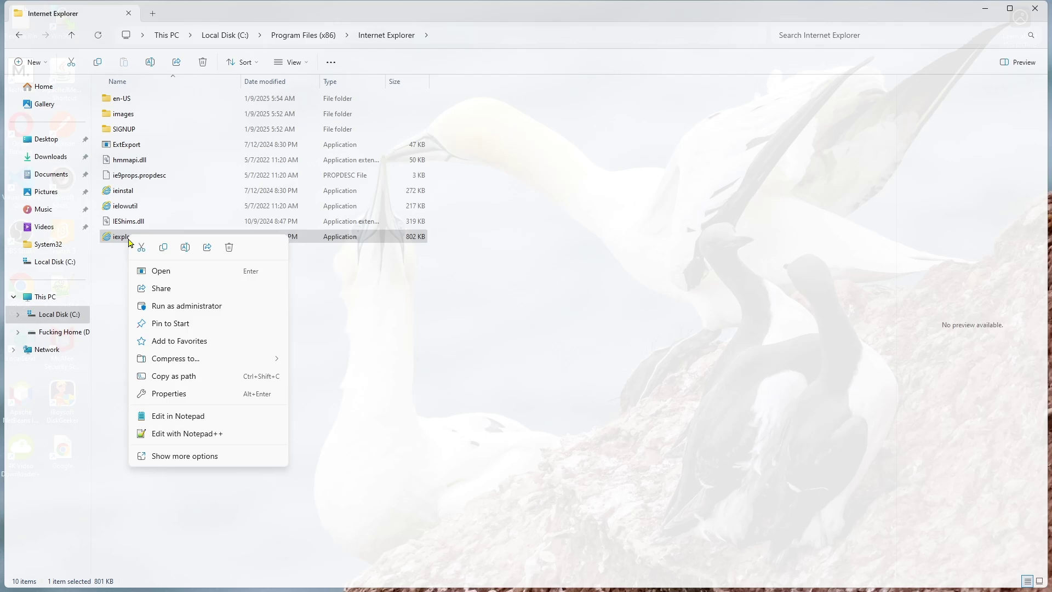
pyautogui.click(154, 456)
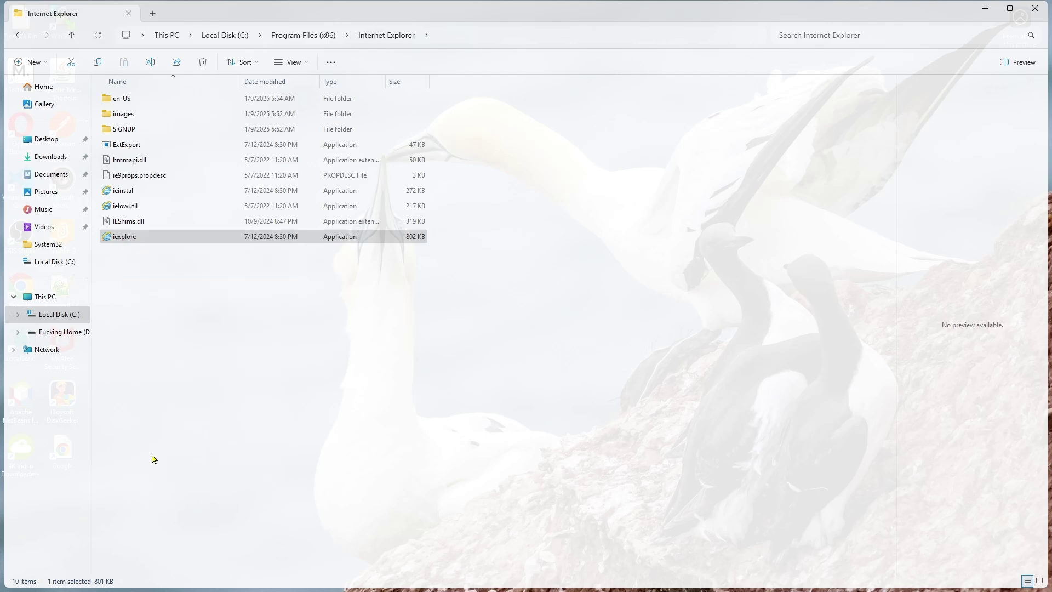
pyautogui.moveTo(196, 380)
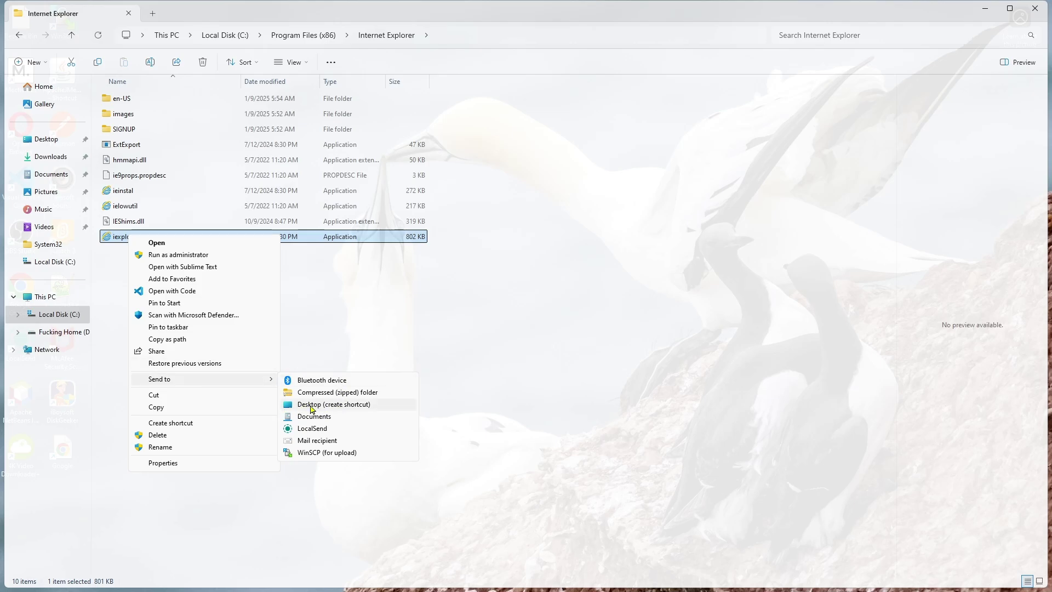
pyautogui.click(361, 406)
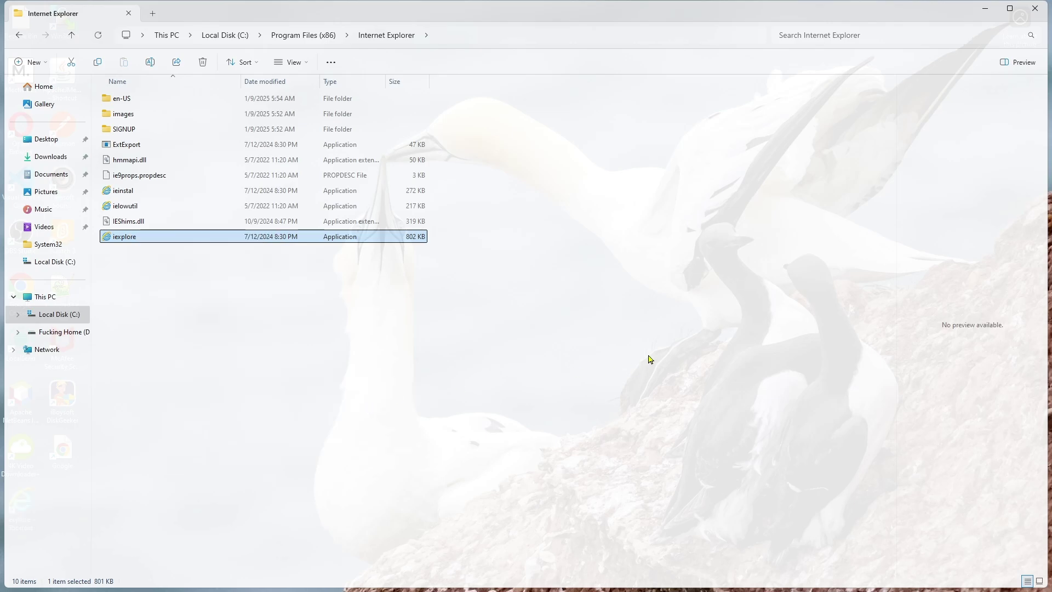
pyautogui.click(1034, 7)
# - Move the shortcut to the top, rename it 'Internet Explorer', and launch it to open msn.com
pyautogui.moveTo(33, 515); pyautogui.dragTo(189, 79)
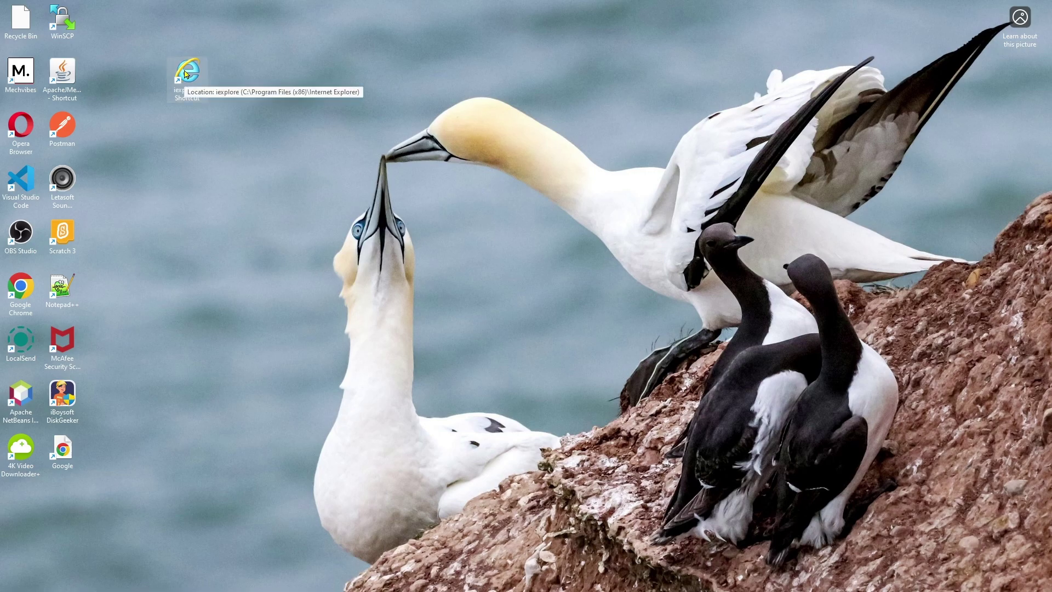
pyautogui.rightClick(186, 74)
pyautogui.click(254, 83)
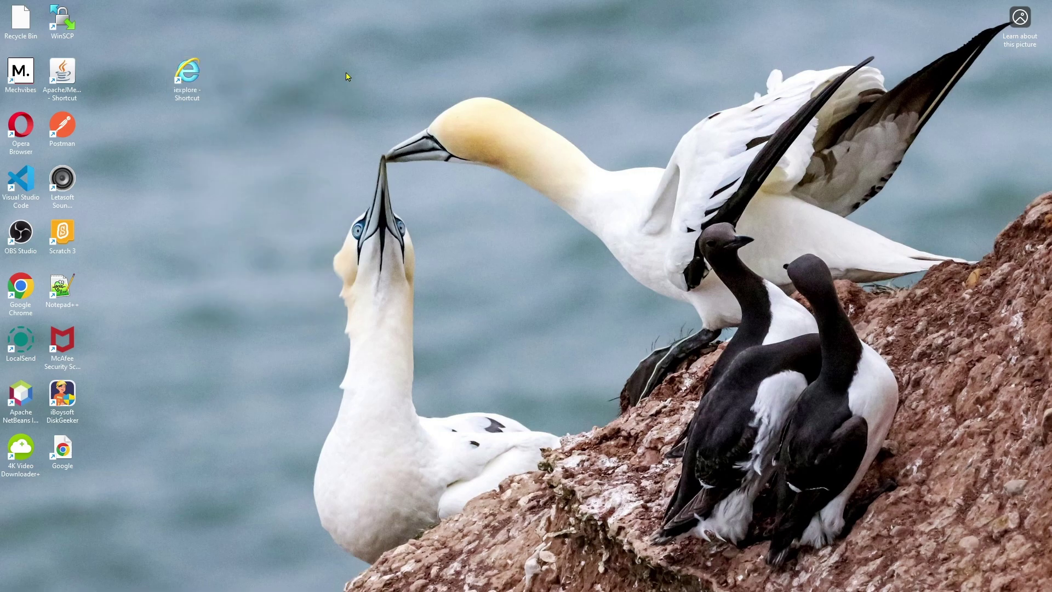
pyautogui.press('BackSpace')
pyautogui.write('Internet Explorer')
pyautogui.press('Return')
pyautogui.click(292, 188)
pyautogui.doubleClick(189, 74)
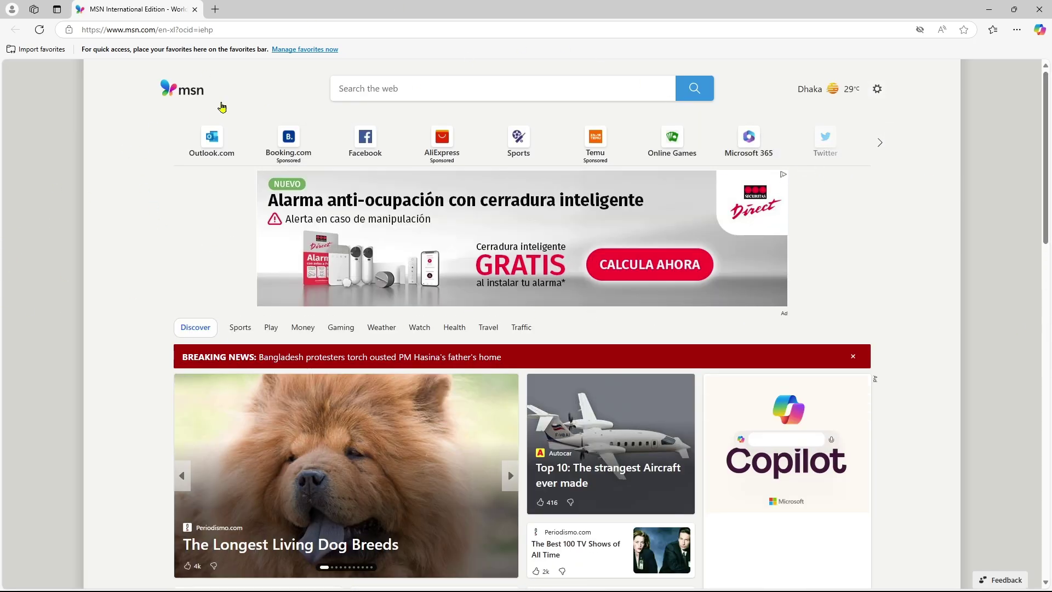
# - Open and close Edge's options menu, then minimize and restore the Edge window
pyautogui.click(1016, 31)
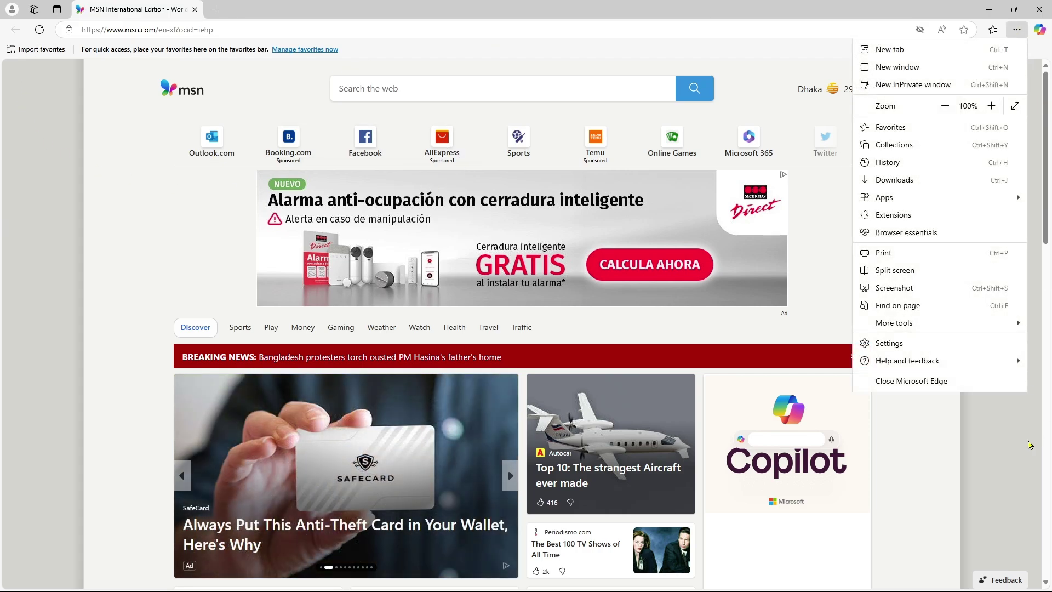
pyautogui.click(1029, 445)
pyautogui.click(988, 9)
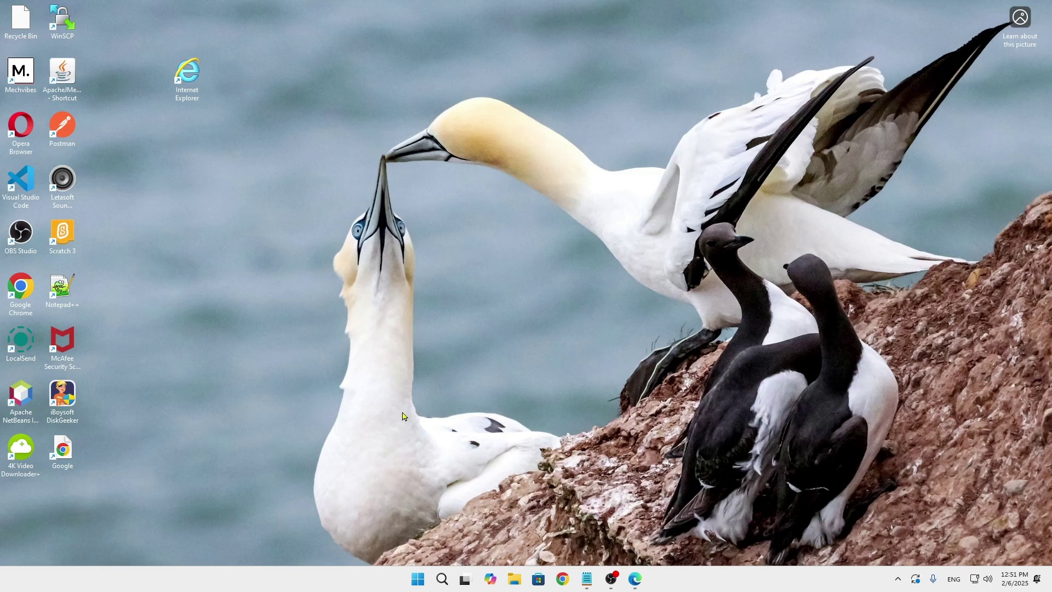
pyautogui.click(635, 578)
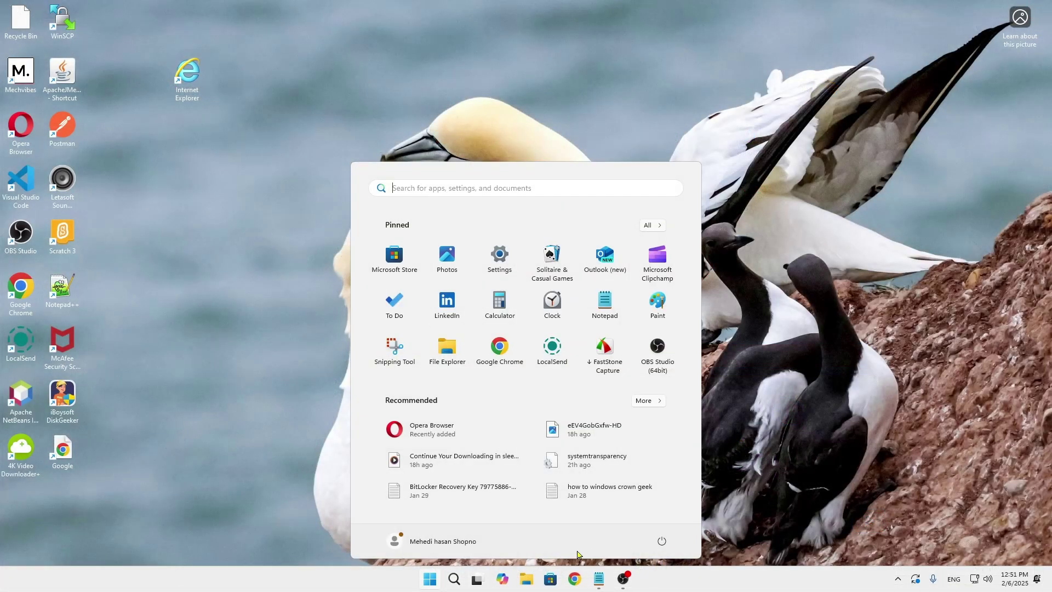
# - Bring up the Start power options and dismiss them again
pyautogui.click(662, 541)
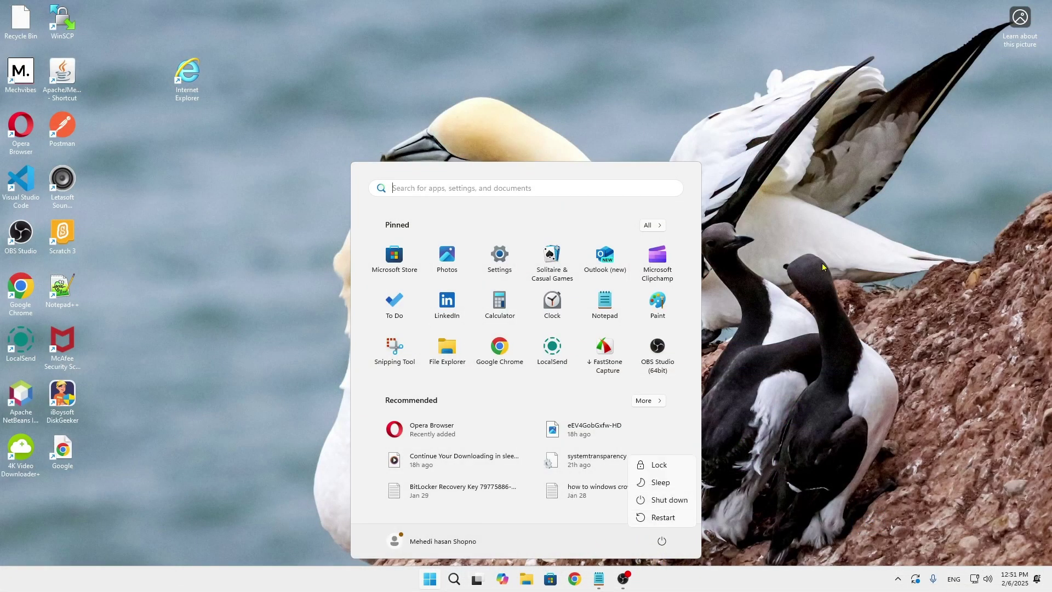
pyautogui.click(659, 518)
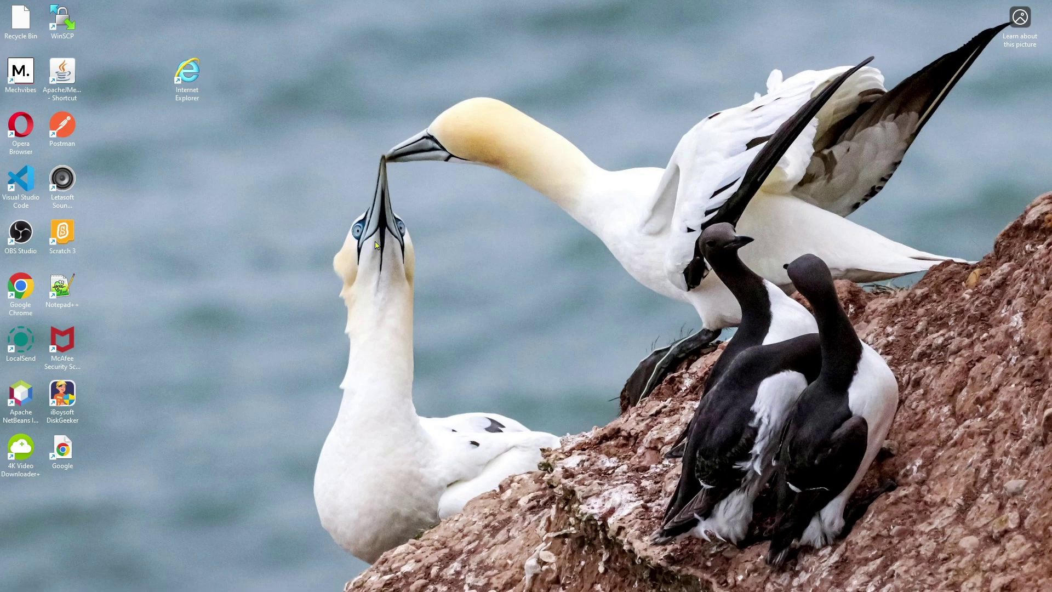
pyautogui.moveTo(462, 588)
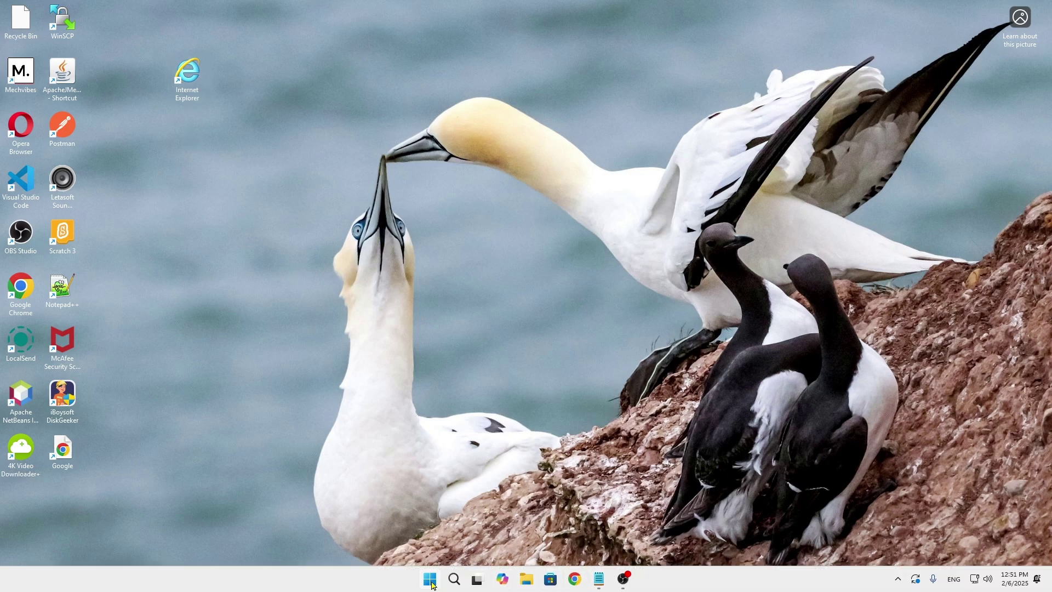
# - Bring up Notepad and add a blank new tab beside the CreateObject script tab
pyautogui.click(598, 579)
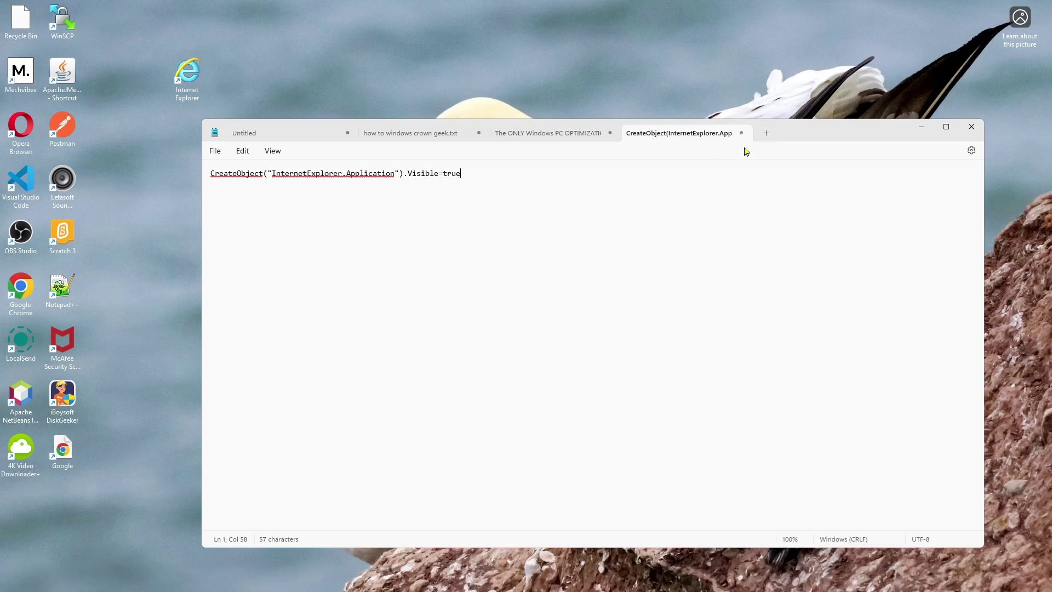
pyautogui.click(764, 133)
pyautogui.click(652, 133)
# - Select and deselect the CreateObject script line, then minimize Notepad
pyautogui.click(275, 243)
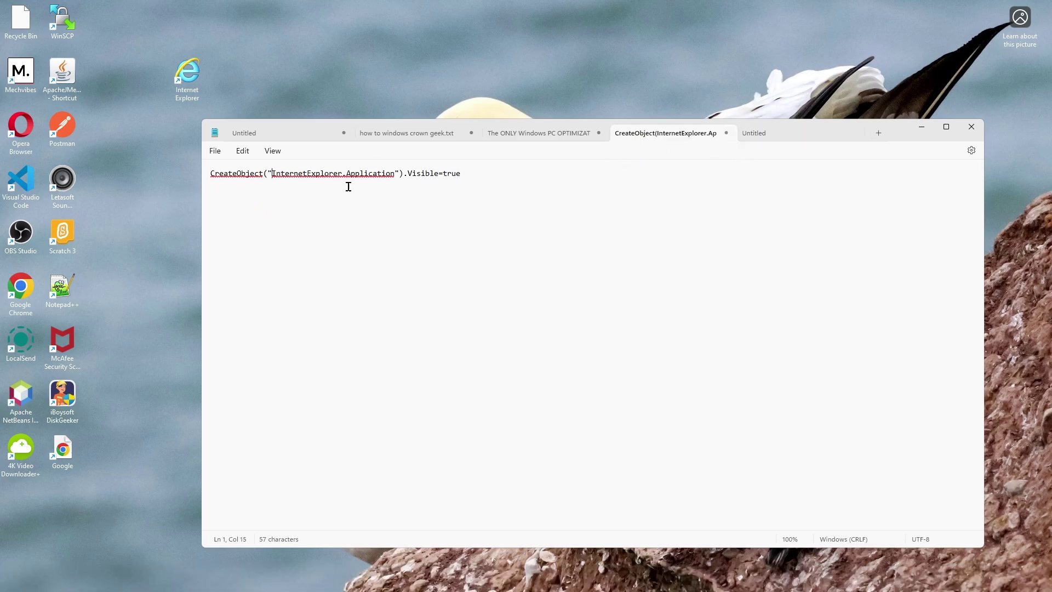
pyautogui.hotkey('ctrl', 'a')
pyautogui.click(351, 246)
pyautogui.moveTo(481, 178); pyautogui.dragTo(216, 173)
pyautogui.click(526, 270)
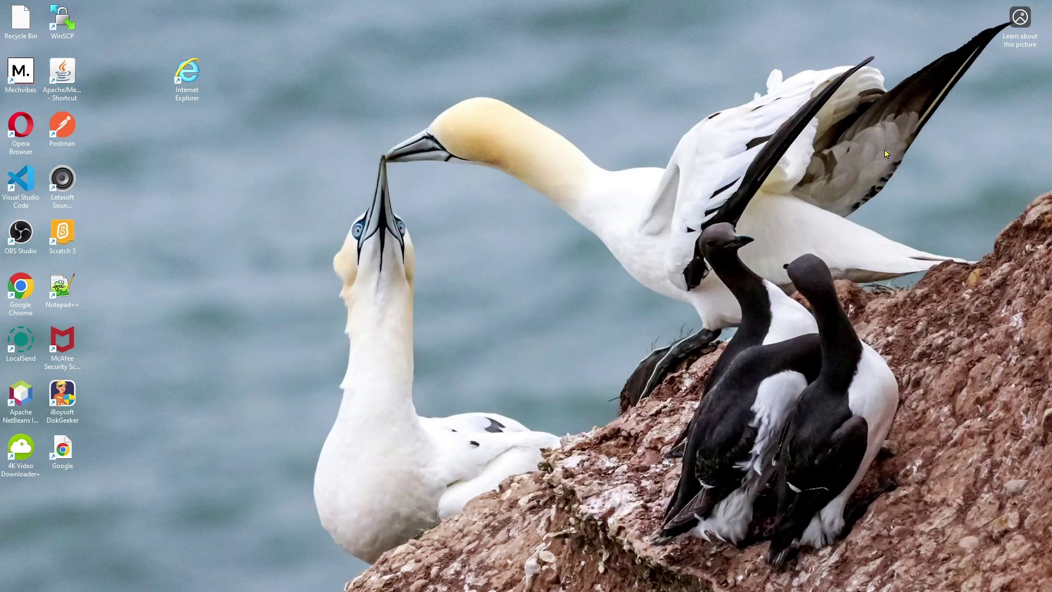
pyautogui.click(921, 127)
# - Create a new text document named Internet on the desktop and open it in Notepad
pyautogui.hotkey('shift', 'F10')
pyautogui.moveTo(471, 153)
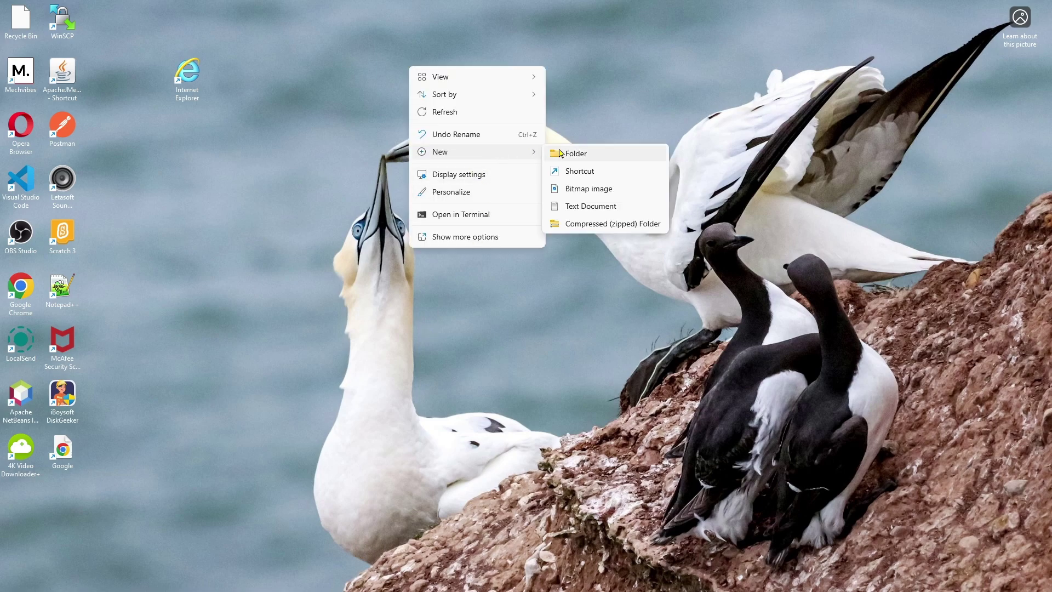
pyautogui.click(577, 207)
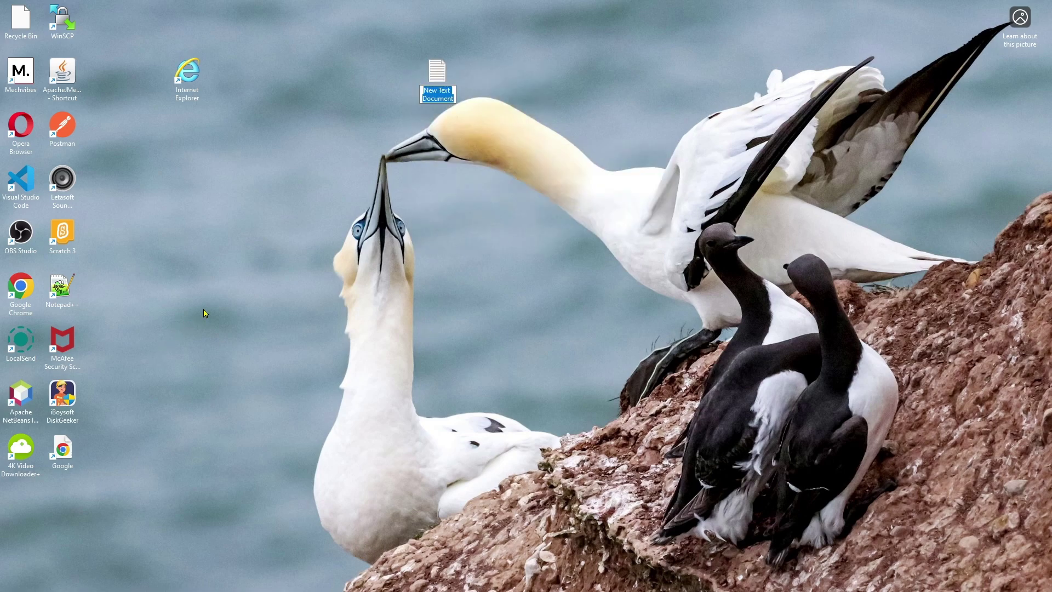
pyautogui.write('Internet')
pyautogui.press('Return')
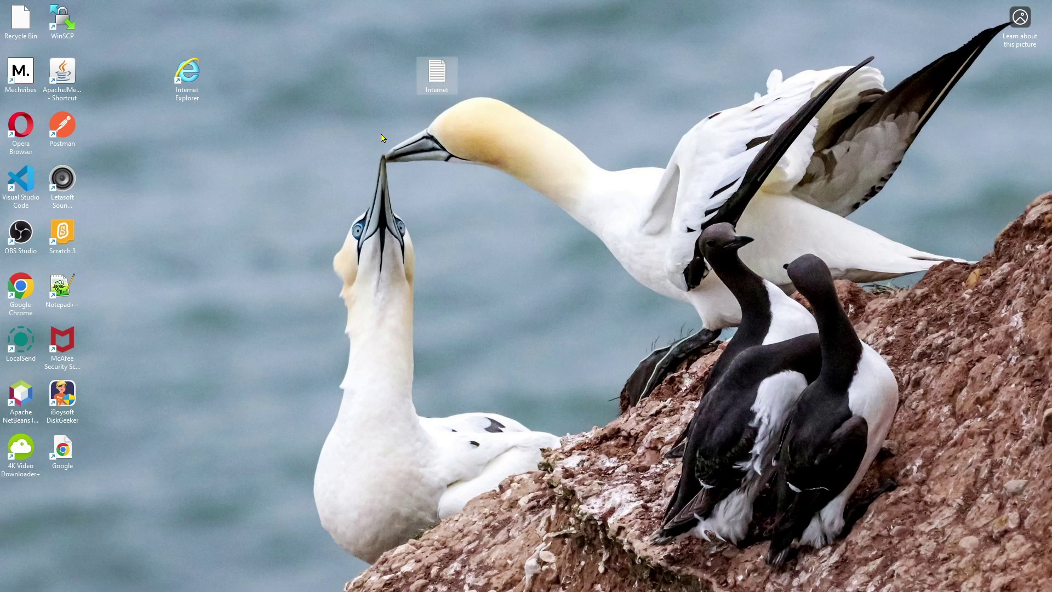
pyautogui.doubleClick(448, 79)
# - Copy the CreateObject("InternetExplorer.Application").Visible=true line and paste it into Internet.txt
pyautogui.click(707, 133)
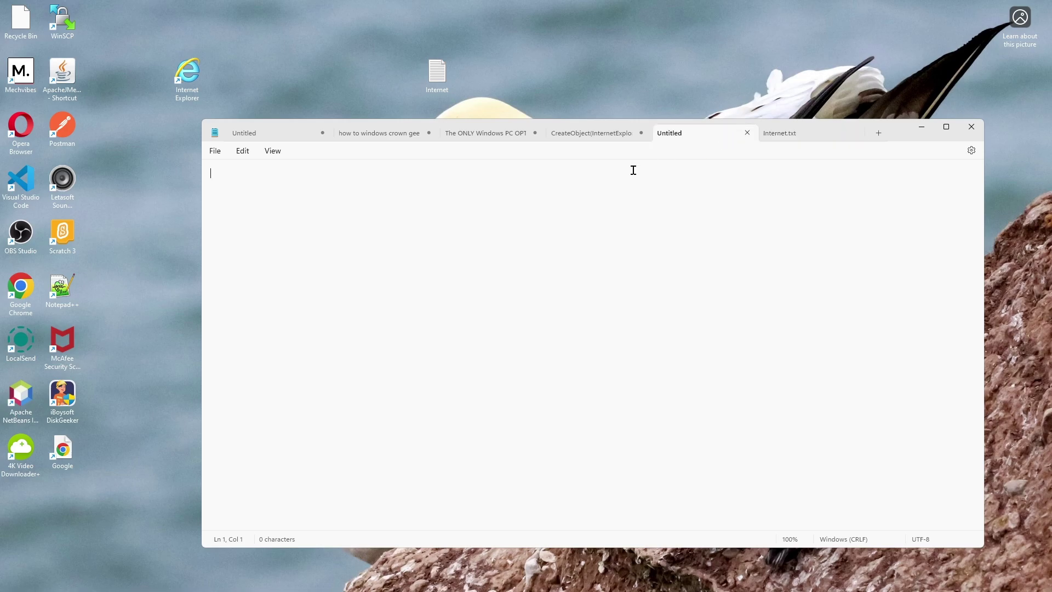
pyautogui.click(553, 134)
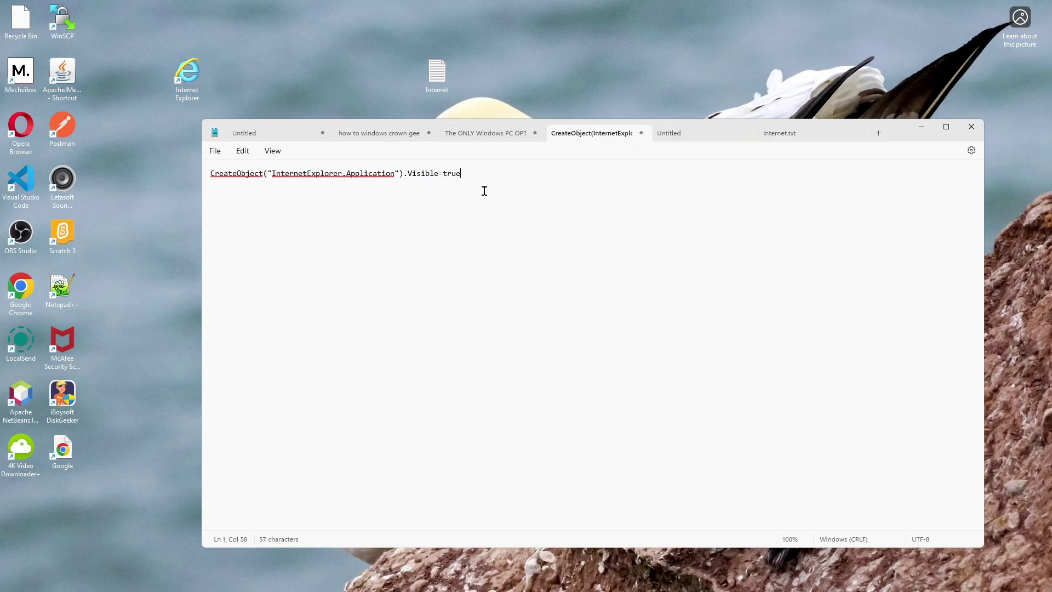
pyautogui.hotkey('ctrl', 'a')
pyautogui.rightClick(286, 176)
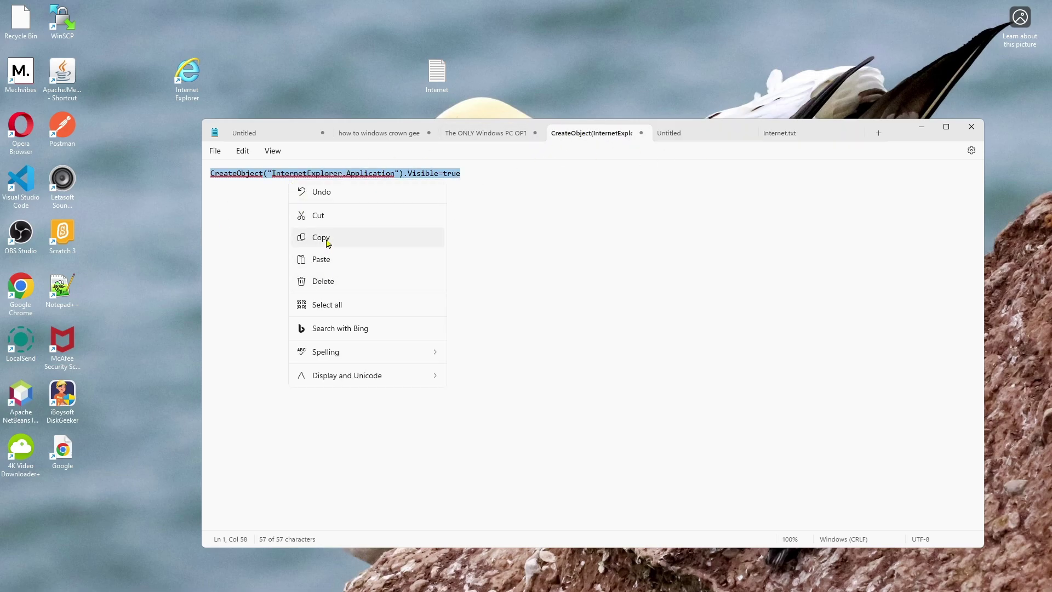
pyautogui.click(324, 239)
pyautogui.click(791, 136)
pyautogui.rightClick(550, 262)
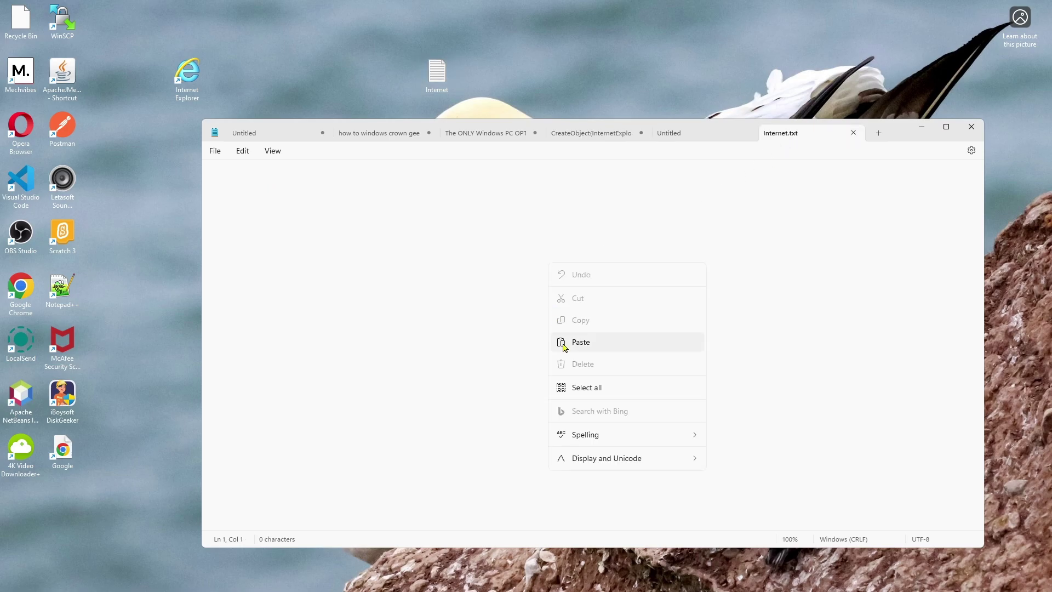
pyautogui.click(581, 344)
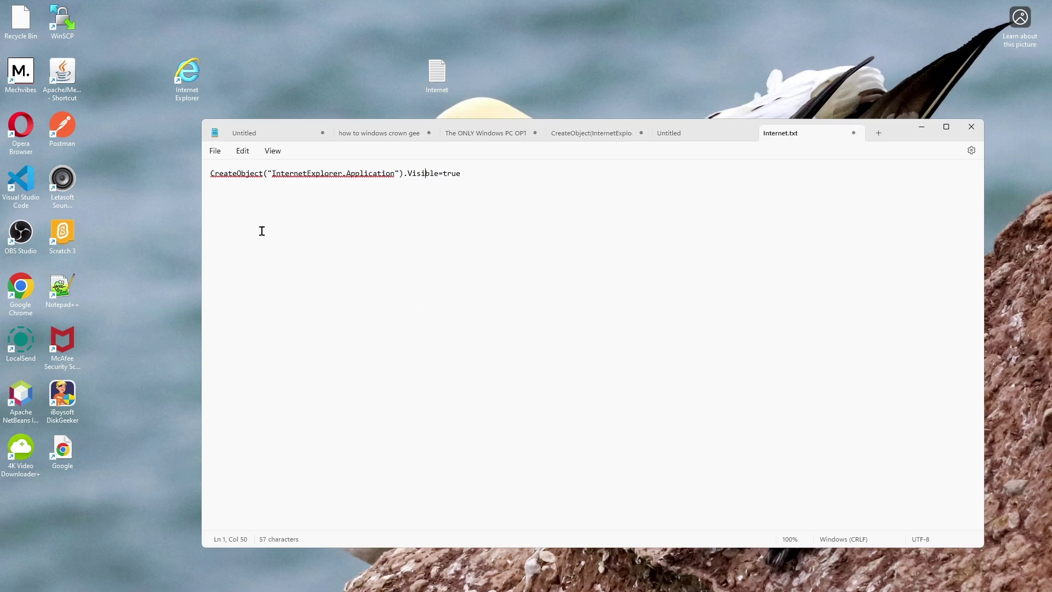
pyautogui.click(214, 156)
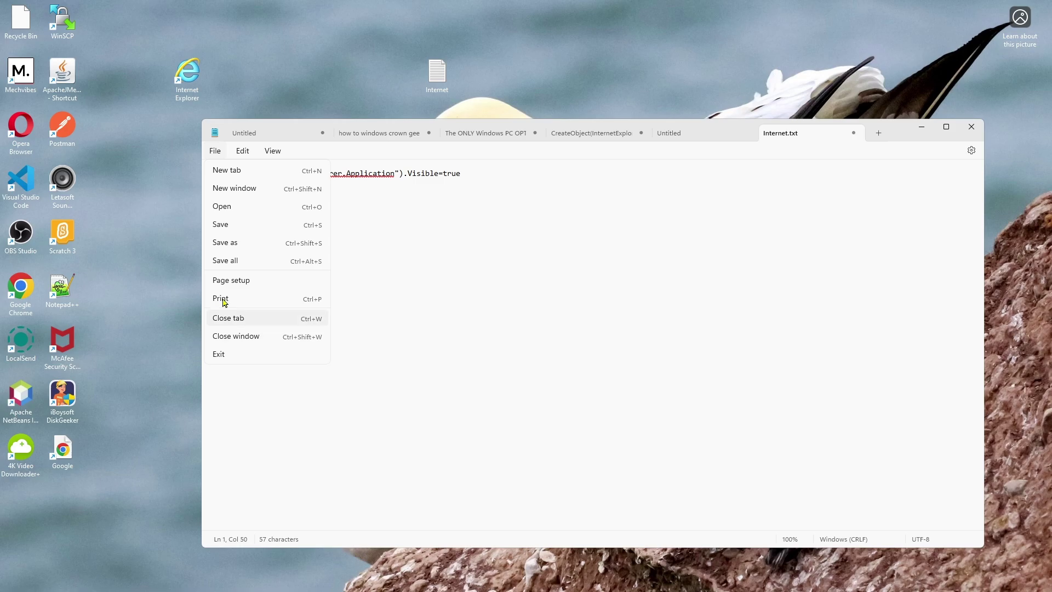
# - Save the file to the Desktop as InternetExplorer.vbs with type All files, then centre its icon
pyautogui.click(225, 243)
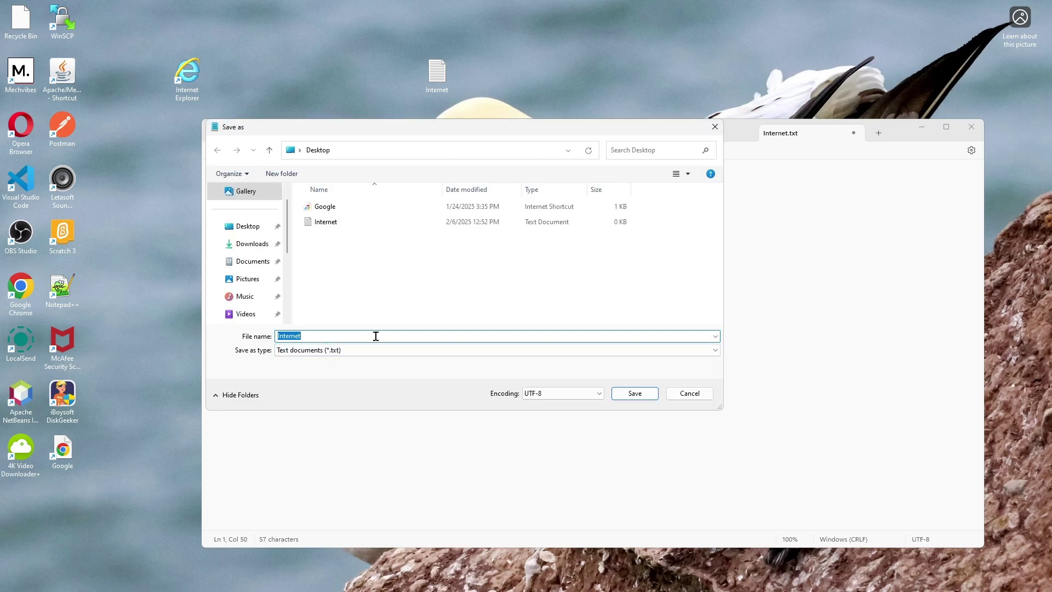
pyautogui.press('BackSpace')
pyautogui.write('Intern')
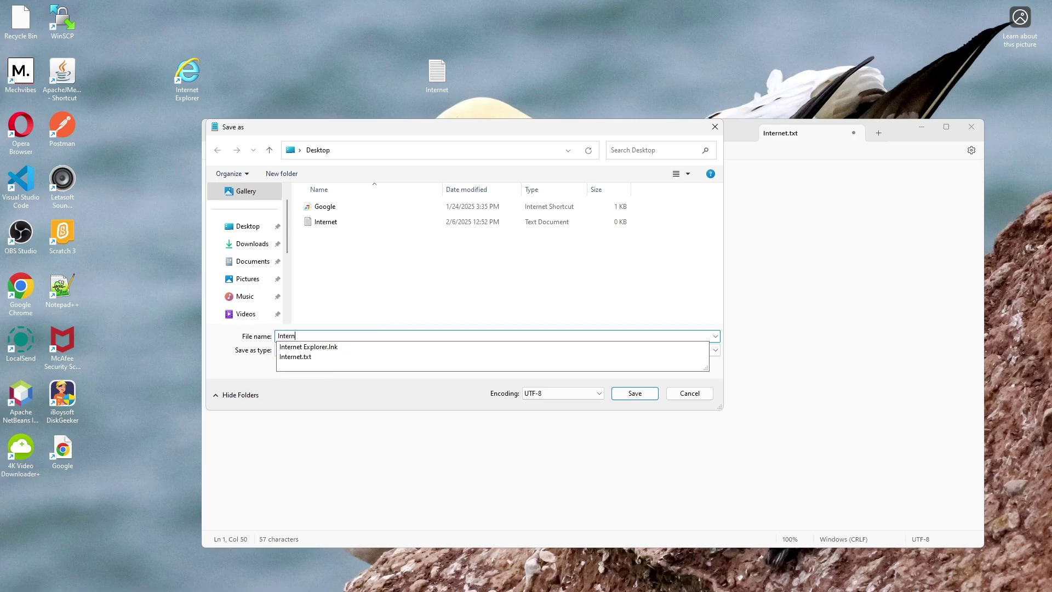
pyautogui.write('etExplorer.vbs')
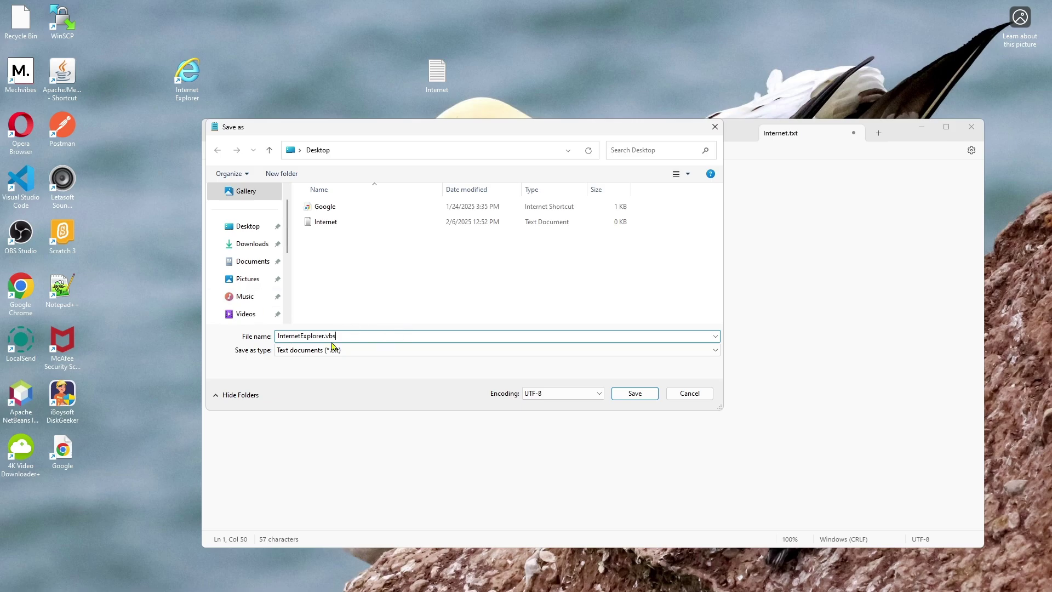
pyautogui.moveTo(335, 335); pyautogui.dragTo(324, 335)
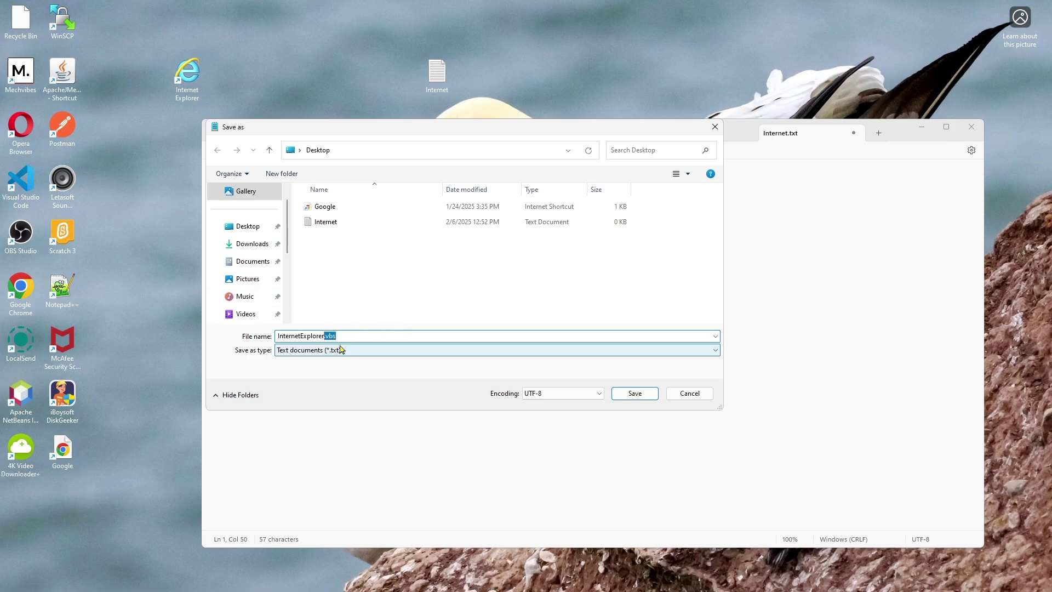
pyautogui.click(369, 333)
pyautogui.click(332, 353)
pyautogui.click(334, 370)
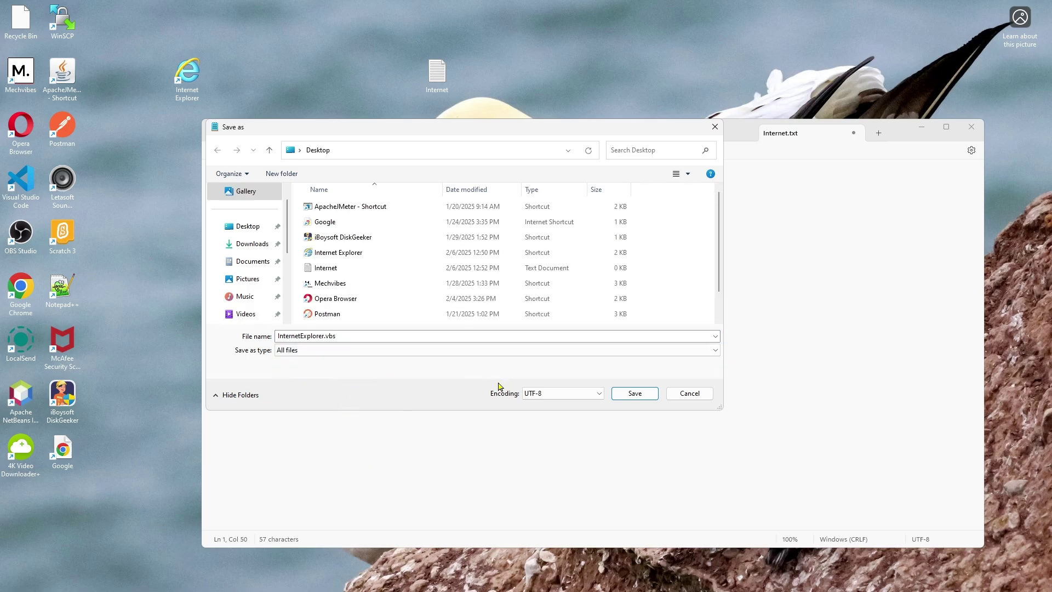
pyautogui.click(637, 394)
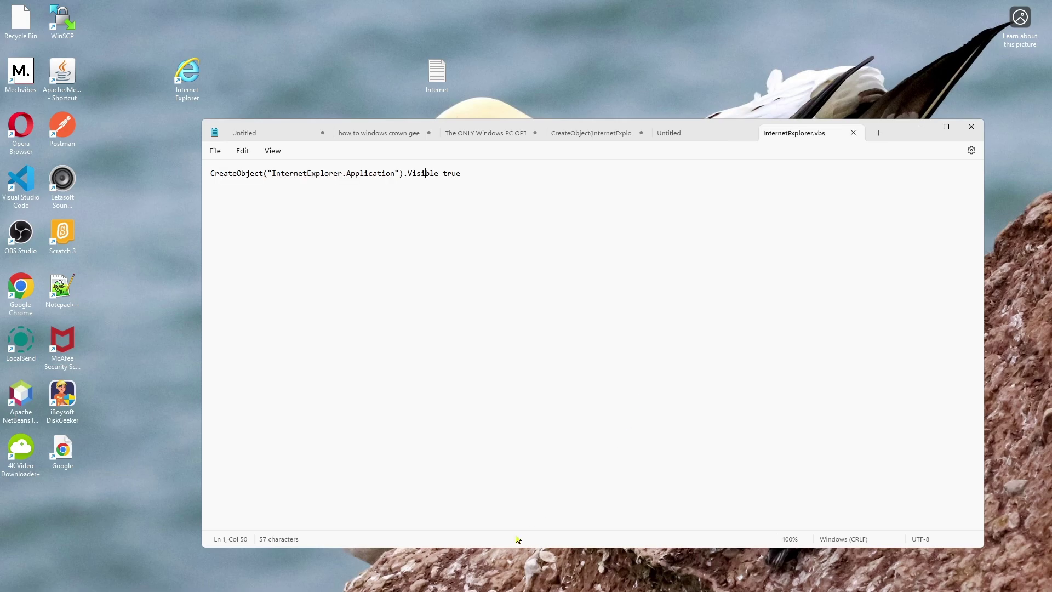
pyautogui.click(922, 127)
pyautogui.moveTo(21, 502); pyautogui.dragTo(312, 291)
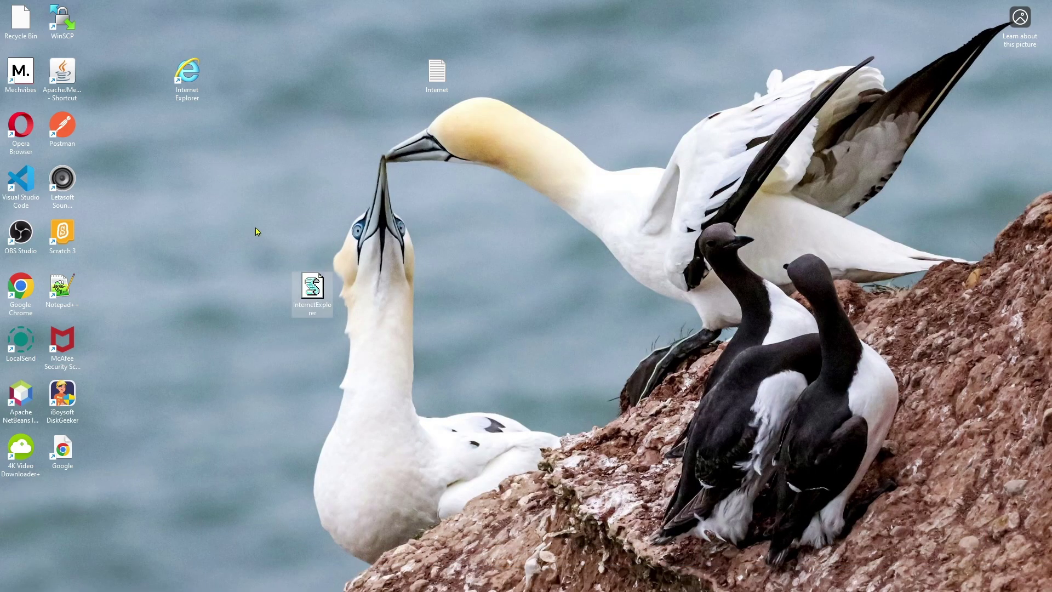
# - Create a shortcut to InternetExplorer.vbs with Send to > Desktop (create shortcut)
pyautogui.click(208, 261)
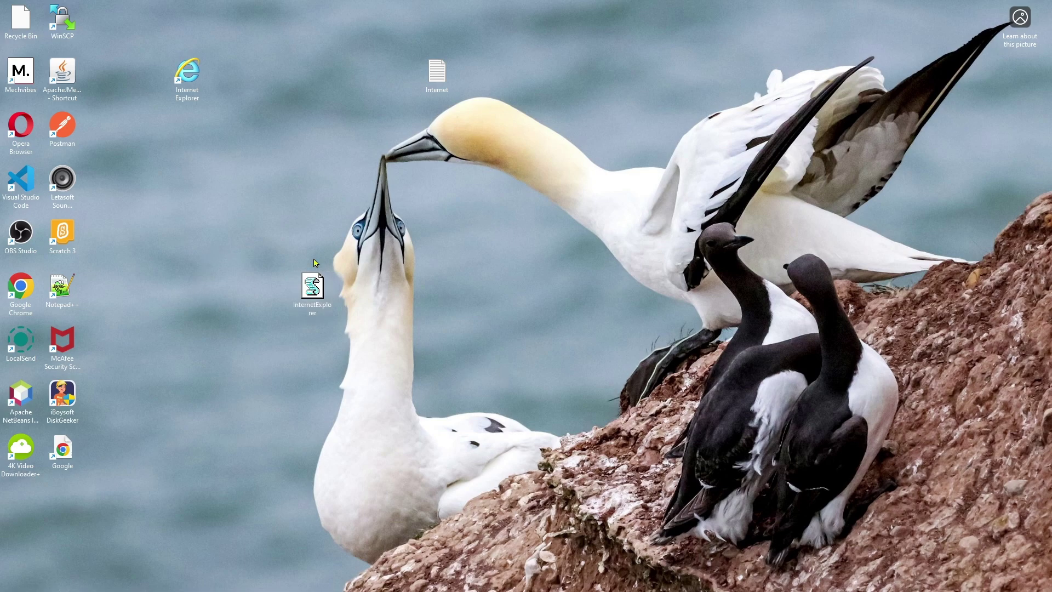
pyautogui.moveTo(258, 242); pyautogui.dragTo(398, 353)
pyautogui.click(373, 366)
pyautogui.moveTo(208, 219); pyautogui.dragTo(324, 313)
pyautogui.click(360, 364)
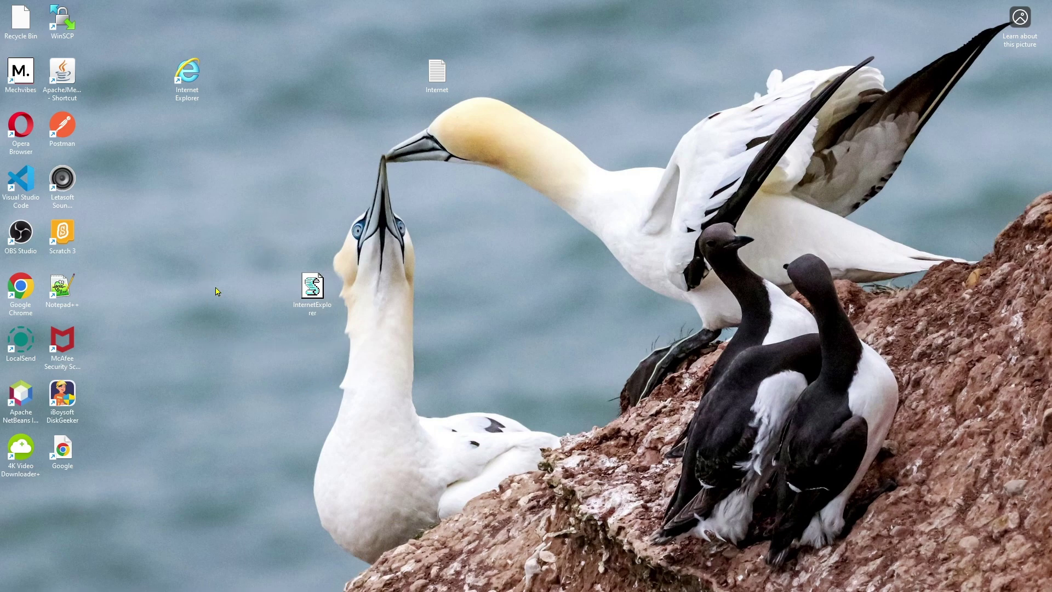
pyautogui.rightClick(313, 289)
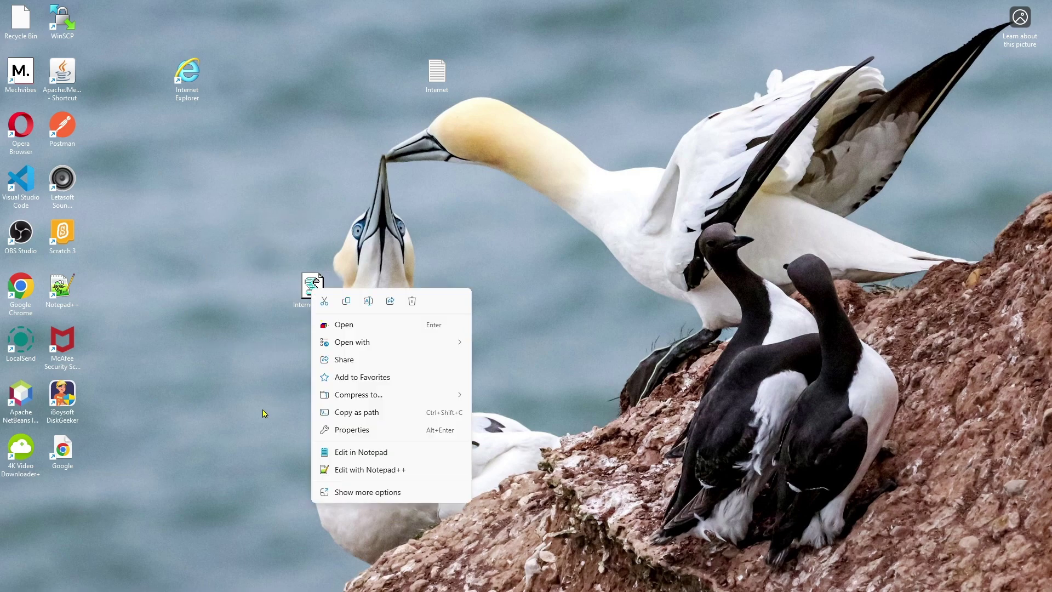
pyautogui.click(382, 493)
pyautogui.moveTo(385, 470)
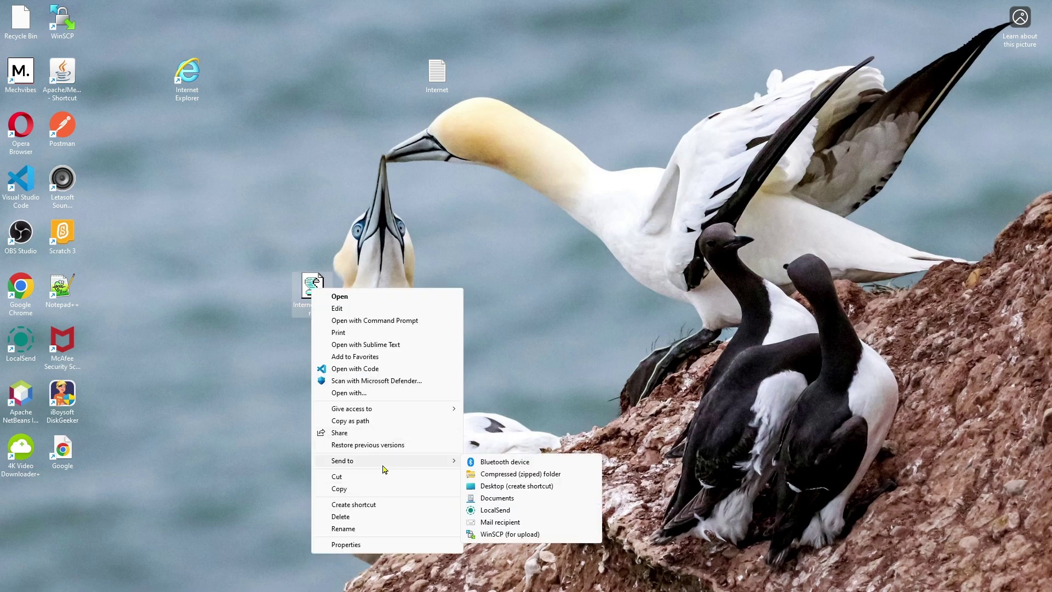
pyautogui.click(500, 486)
# - Drag the new InternetExplorer shortcut to its place on the desktop
pyautogui.moveTo(16, 500); pyautogui.dragTo(336, 350)
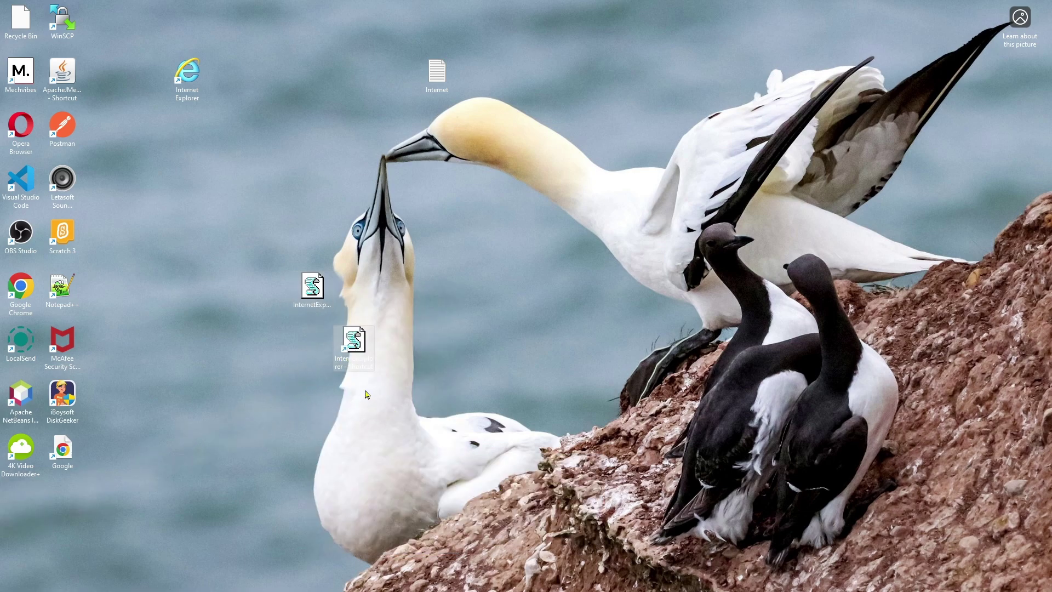
pyautogui.moveTo(330, 369); pyautogui.dragTo(163, 423)
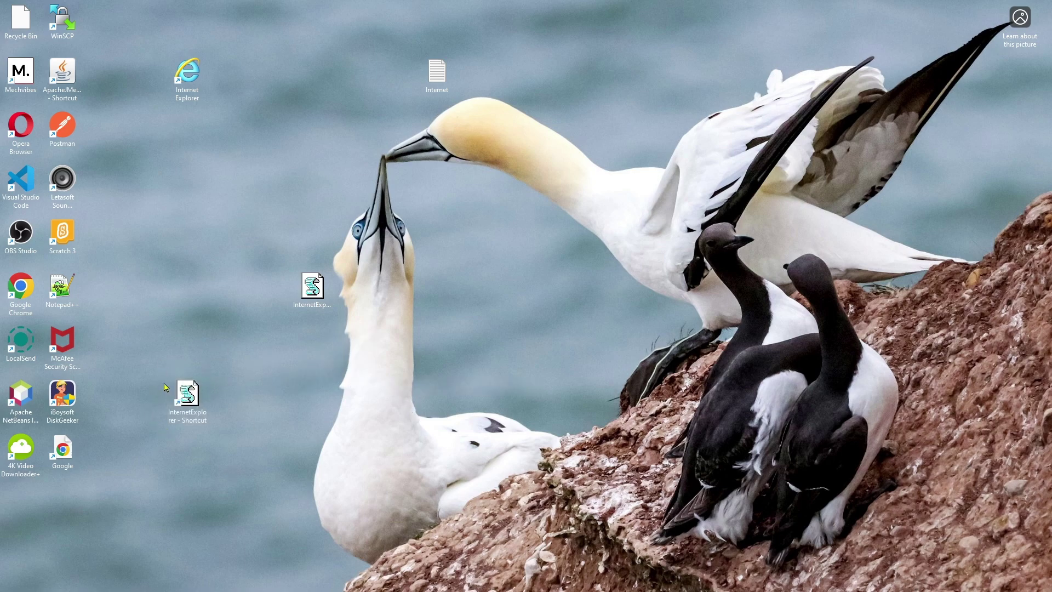
pyautogui.rightClick(187, 408)
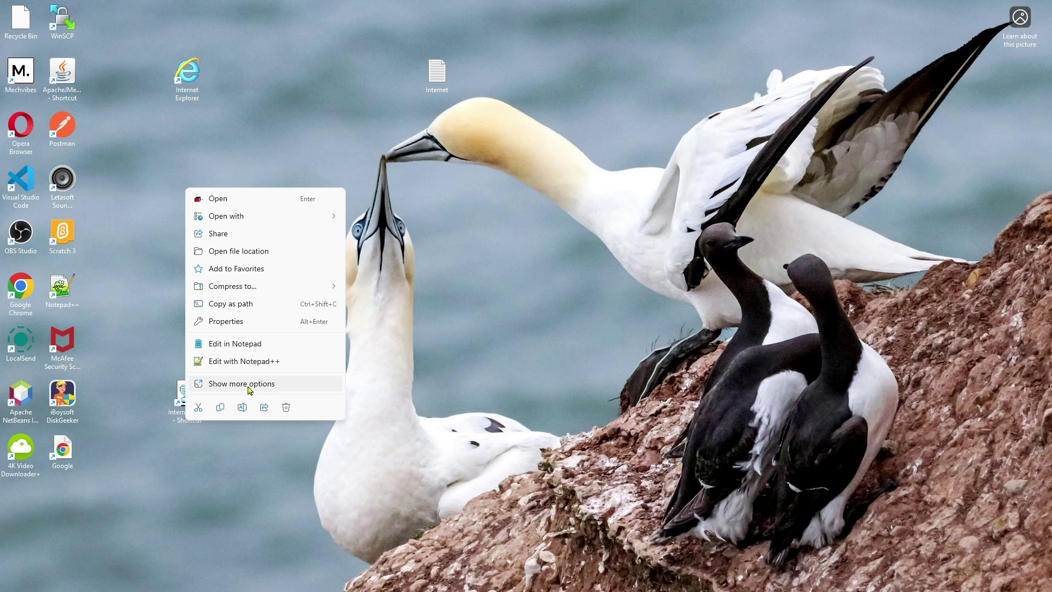
# - Change the InternetExplorer shortcut's icon to the Internet Explorer icon and drag it higher up
pyautogui.click(247, 386)
pyautogui.click(218, 372)
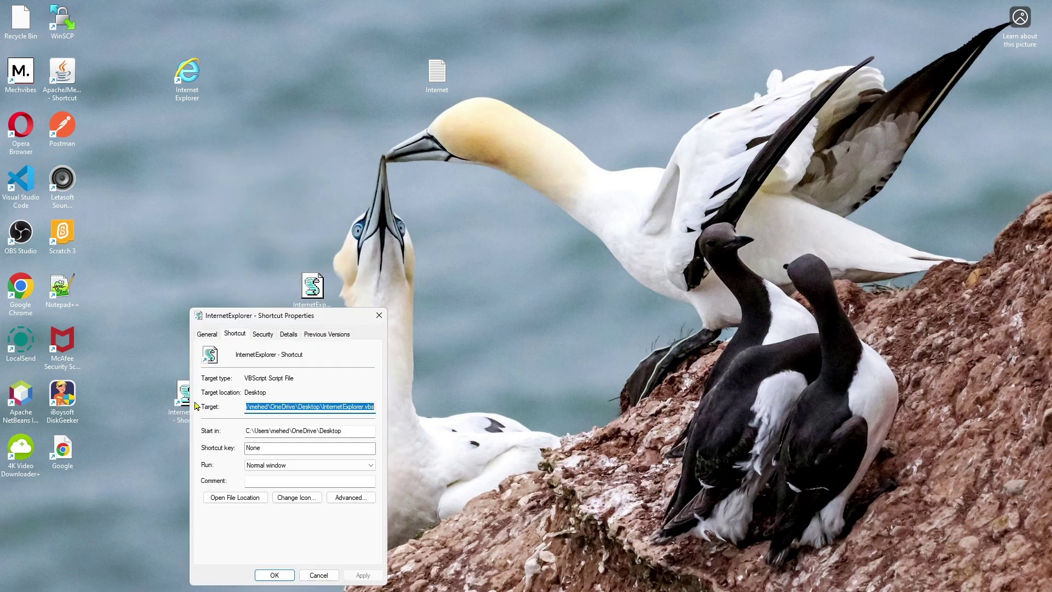
pyautogui.click(300, 496)
pyautogui.moveTo(323, 522); pyautogui.dragTo(332, 524)
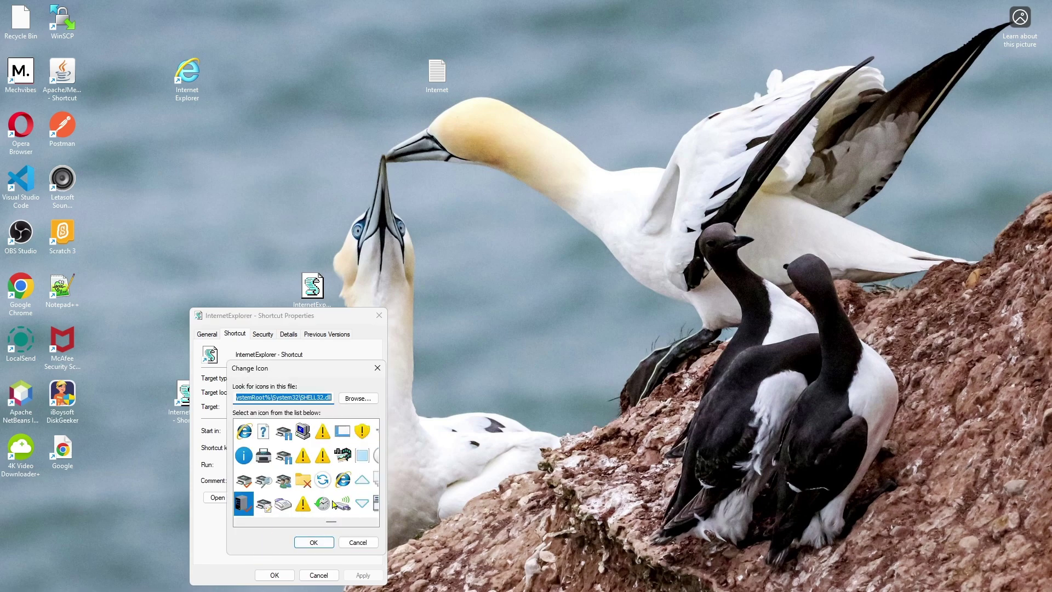
pyautogui.click(341, 480)
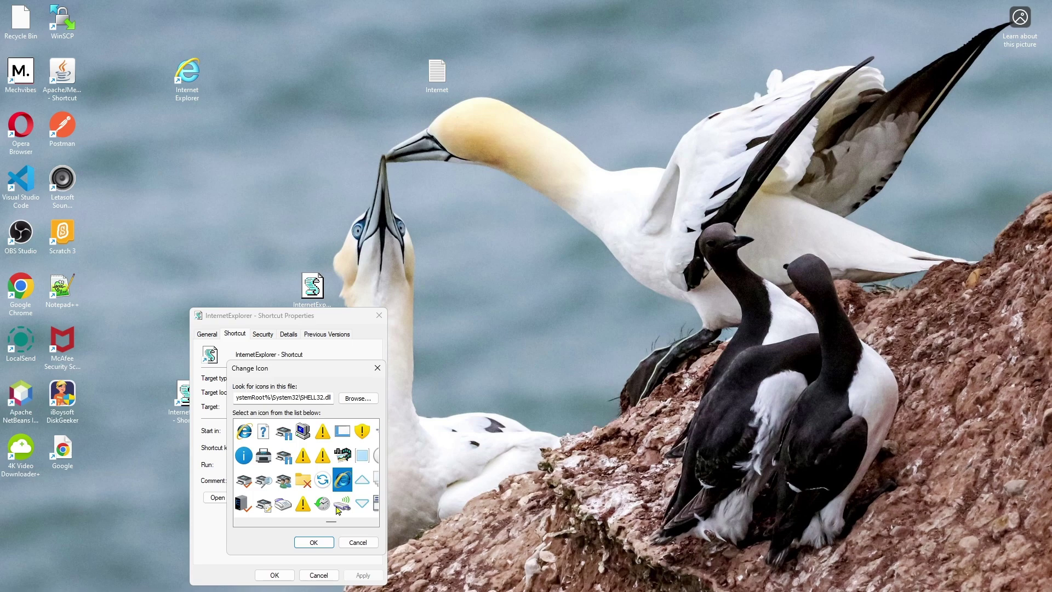
pyautogui.click(313, 542)
pyautogui.click(362, 575)
pyautogui.click(274, 575)
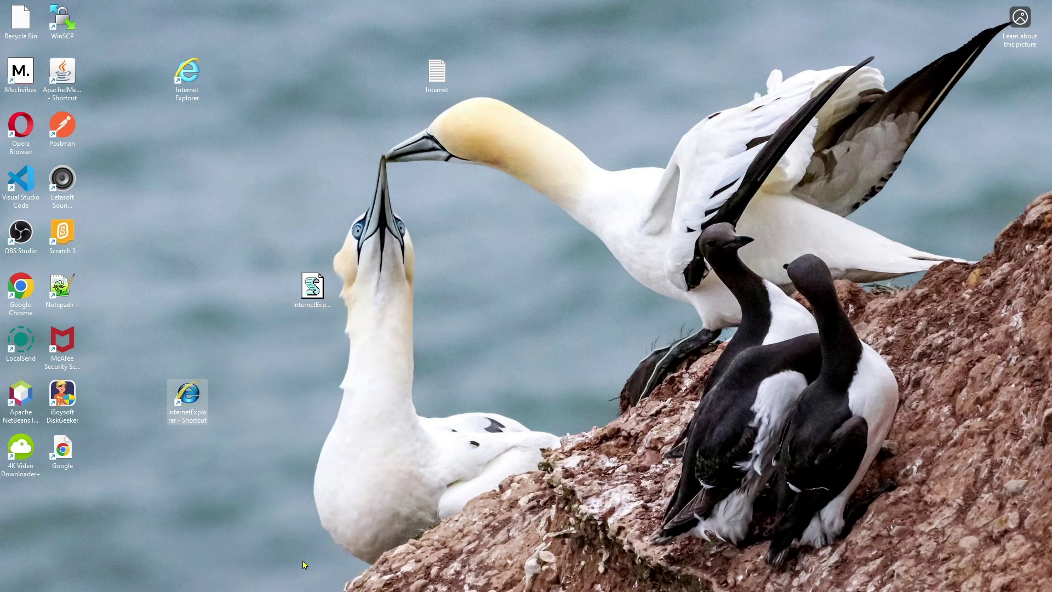
pyautogui.moveTo(188, 395); pyautogui.dragTo(189, 240)
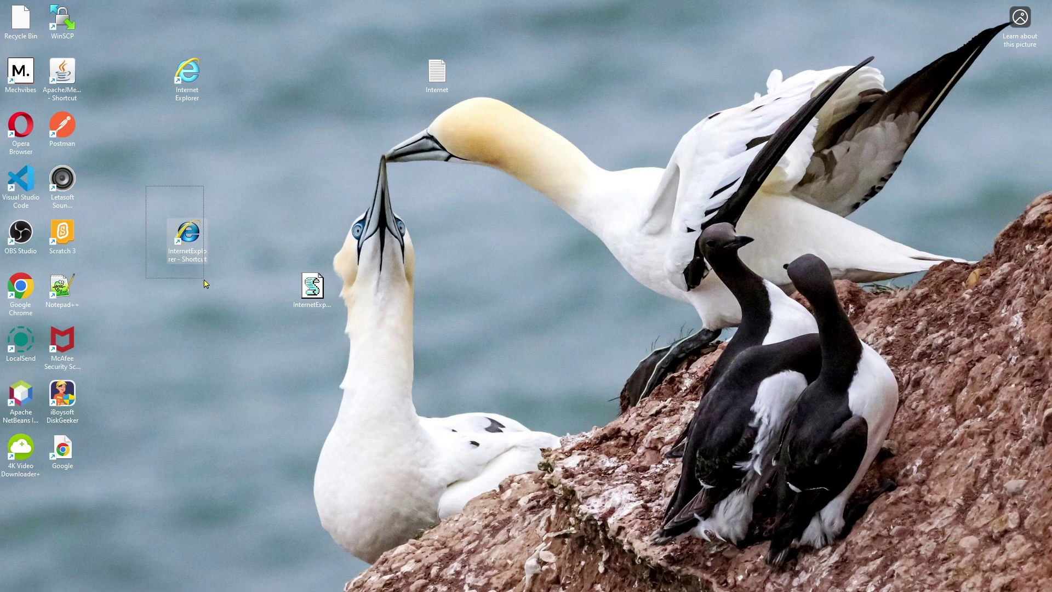
pyautogui.doubleClick(191, 250)
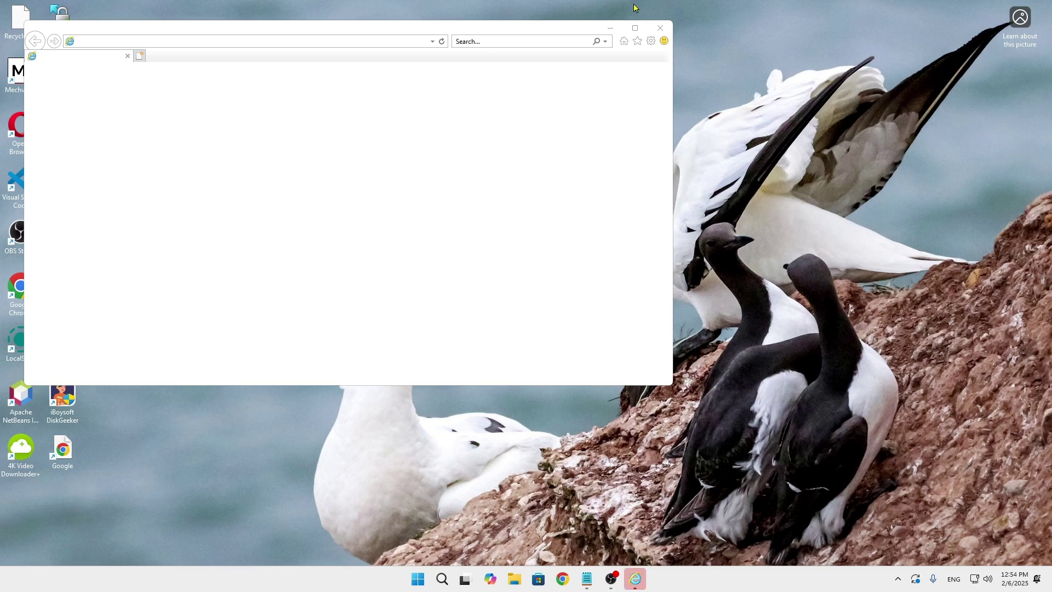
pyautogui.moveTo(533, 33); pyautogui.dragTo(759, 127)
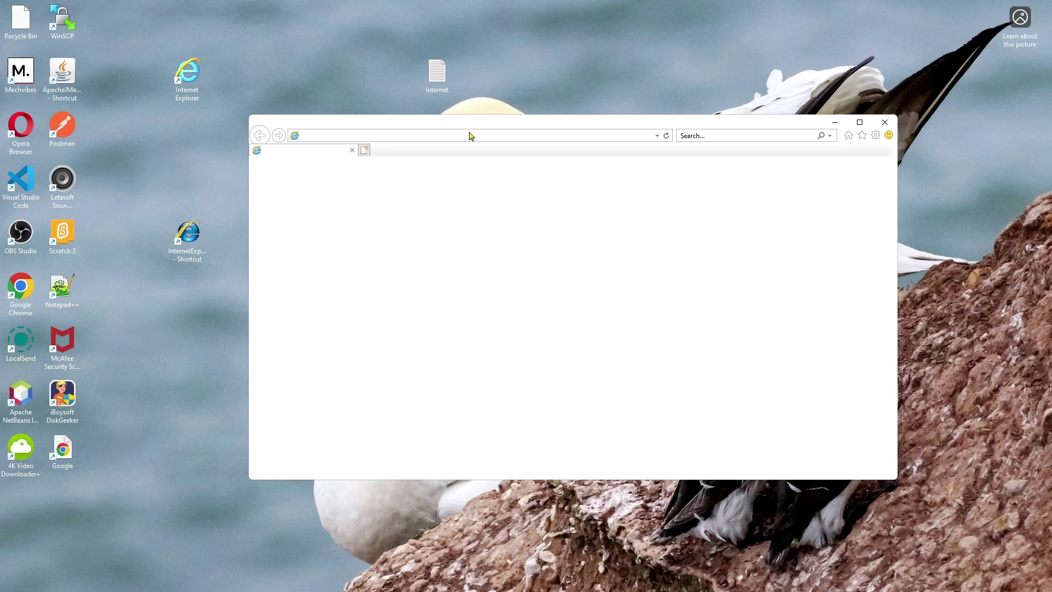
pyautogui.write('Www')
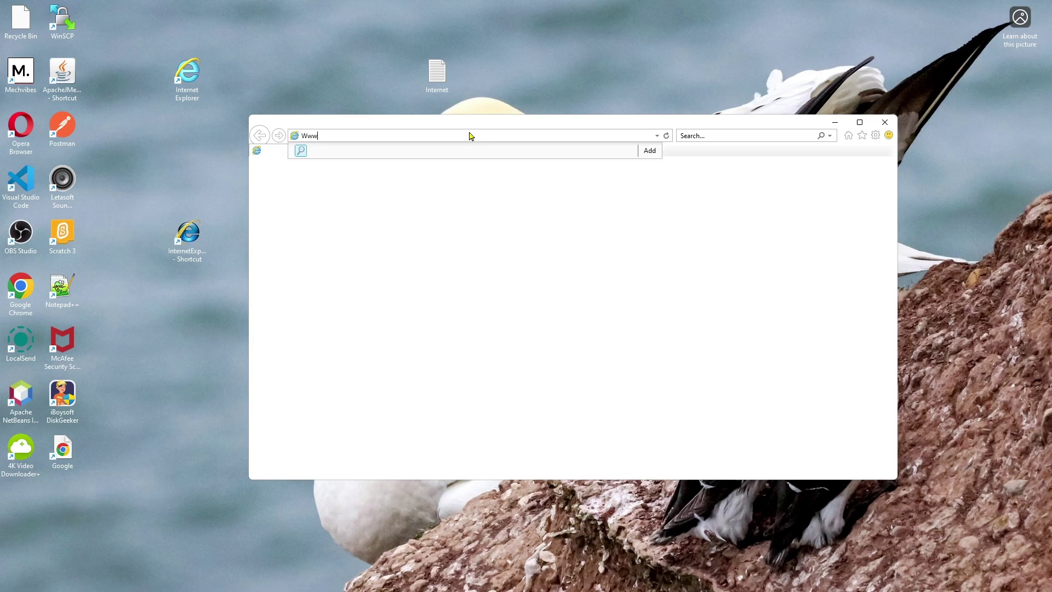
pyautogui.press('BackSpace')
pyautogui.press('BackSpace')
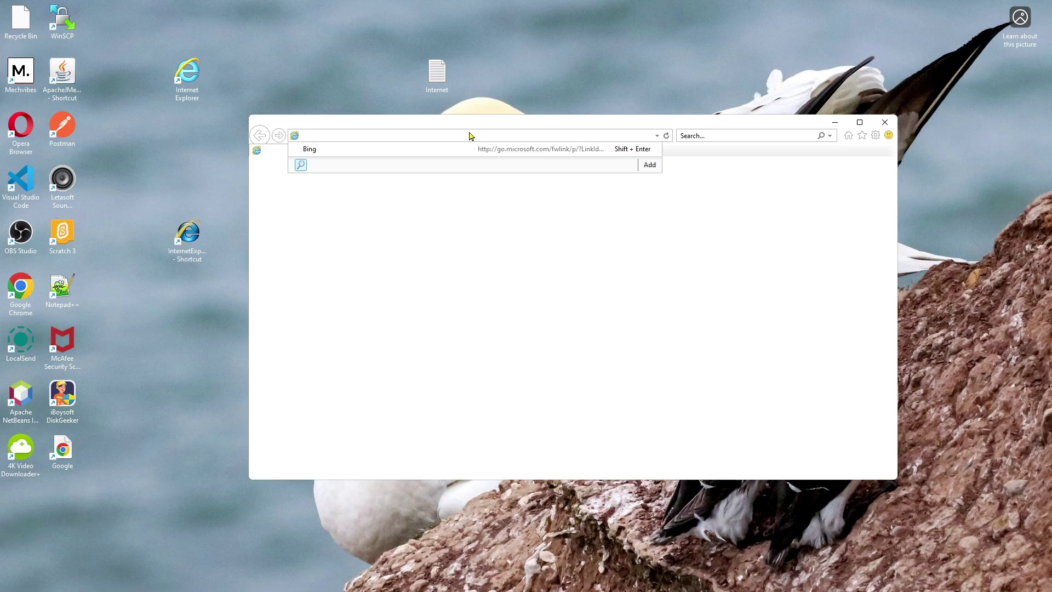
pyautogui.write('www.google')
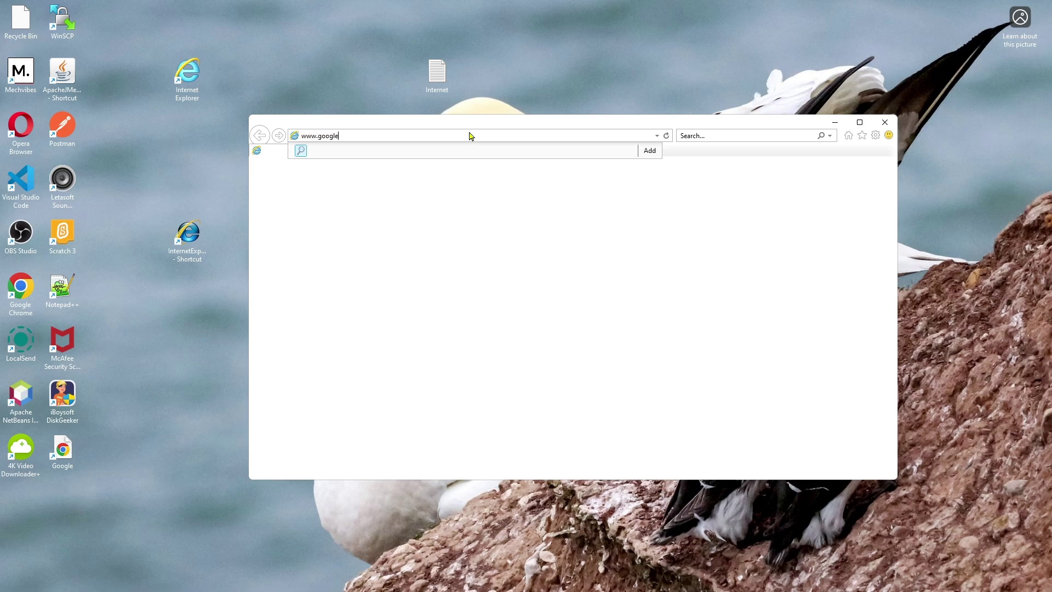
pyautogui.write('.com')
pyautogui.press('Return')
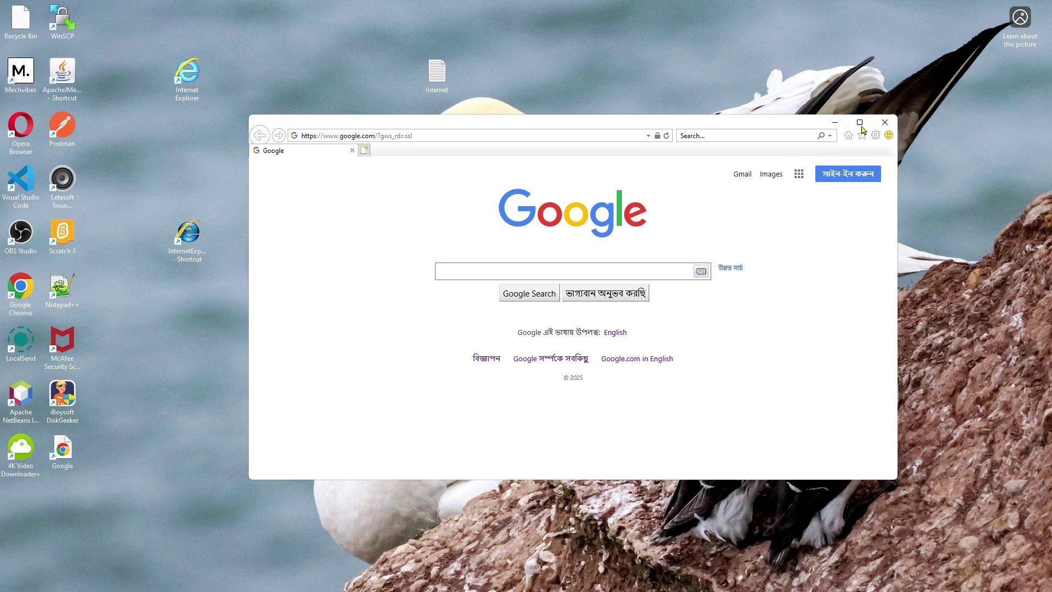
pyautogui.click(885, 122)
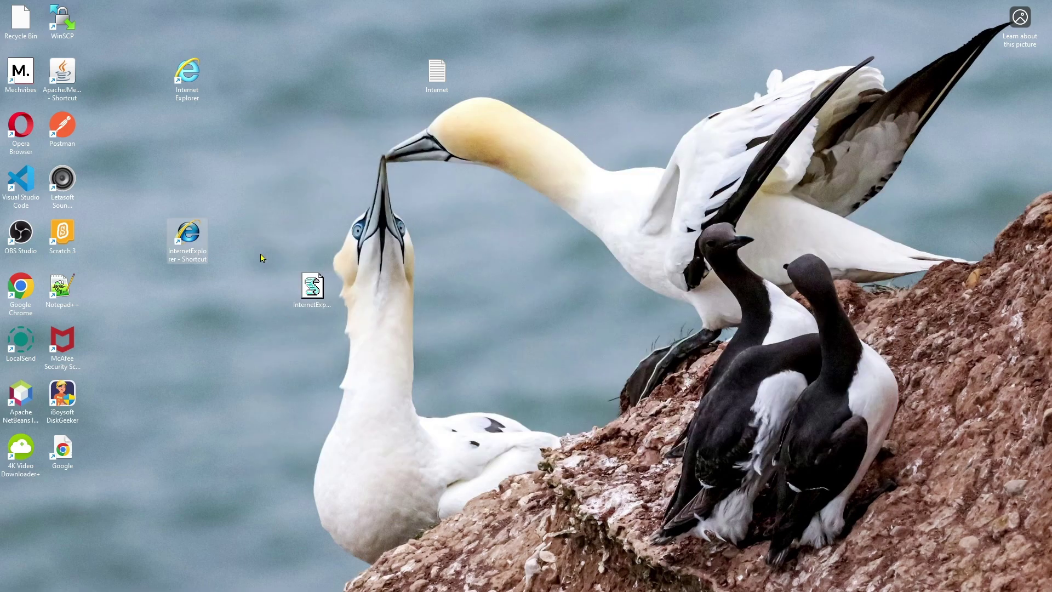